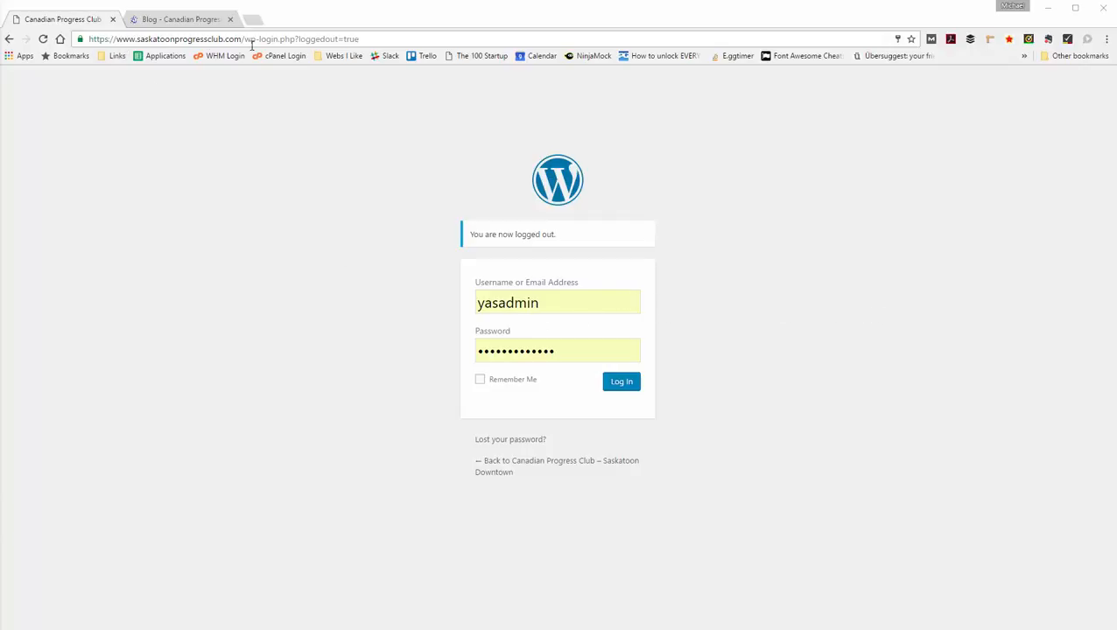
# Log in to the WordPress admin area of the site with the prefilled username and password
pyautogui.moveTo(242, 41); pyautogui.dragTo(298, 42)
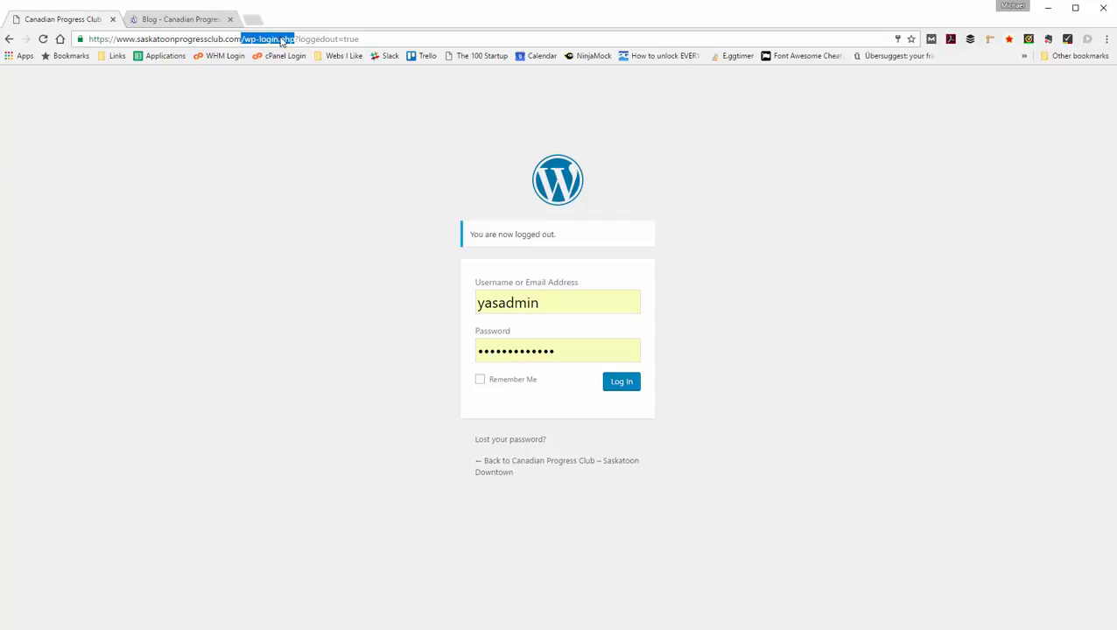
pyautogui.click(597, 297)
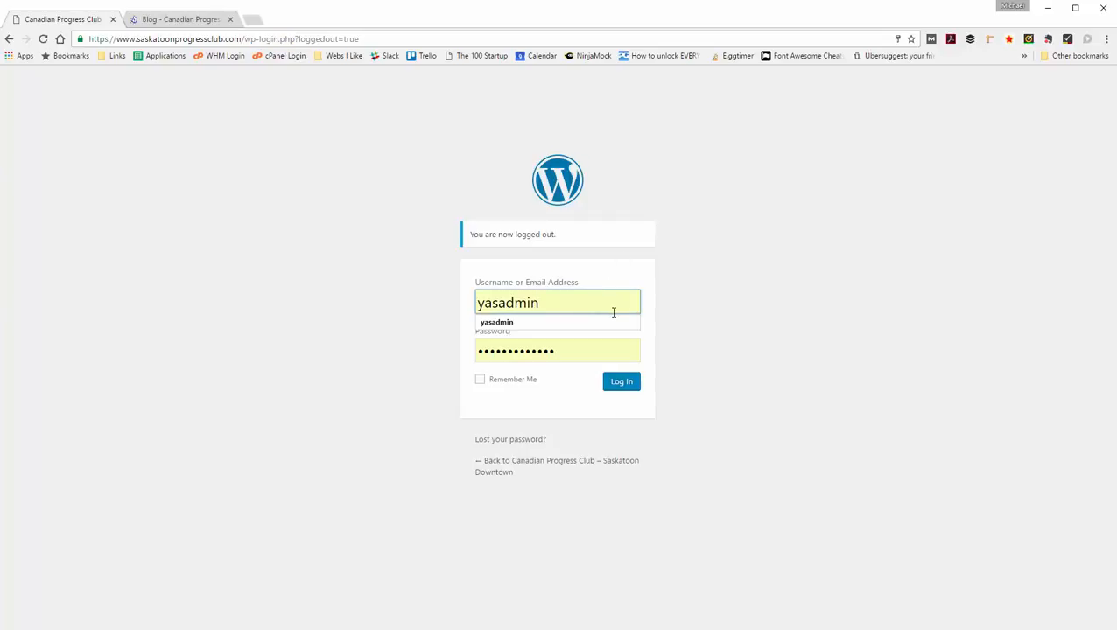
pyautogui.click(611, 355)
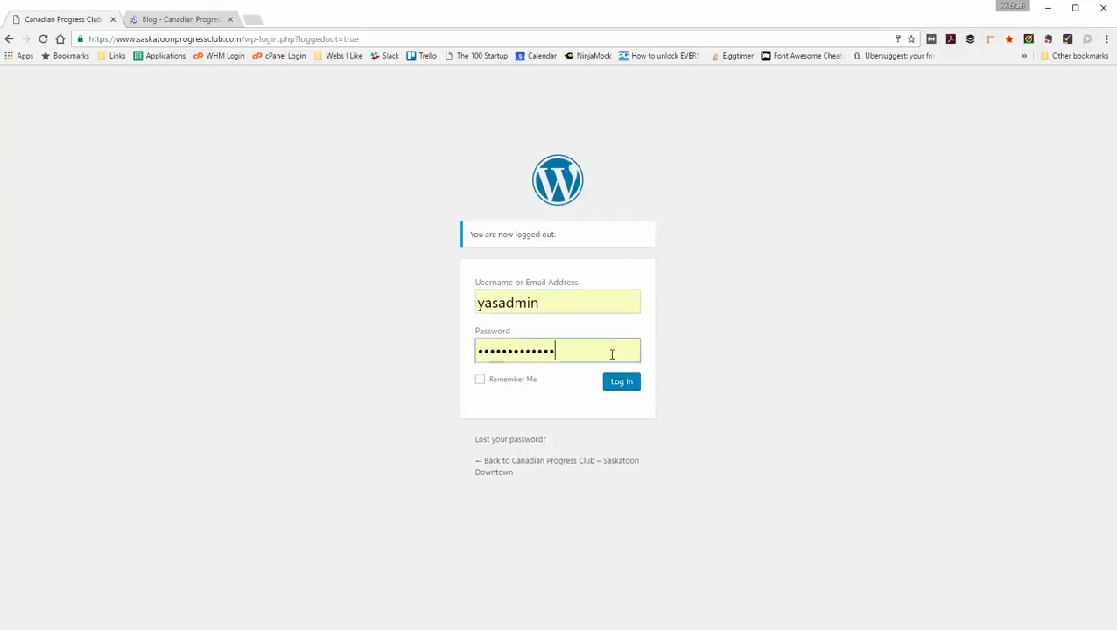
pyautogui.click(688, 346)
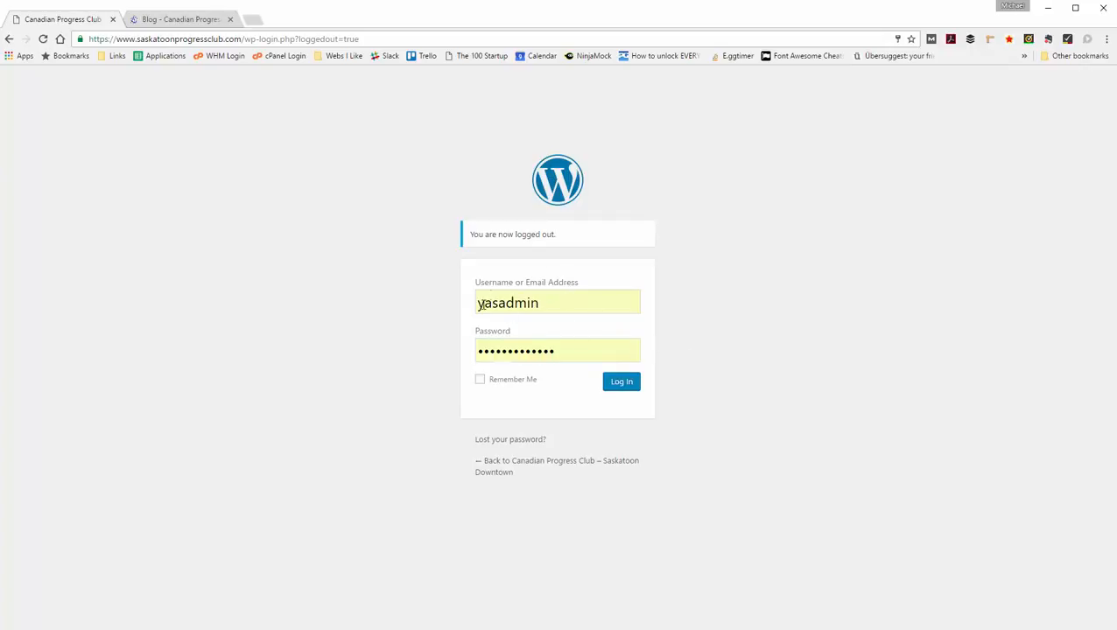
pyautogui.click(620, 386)
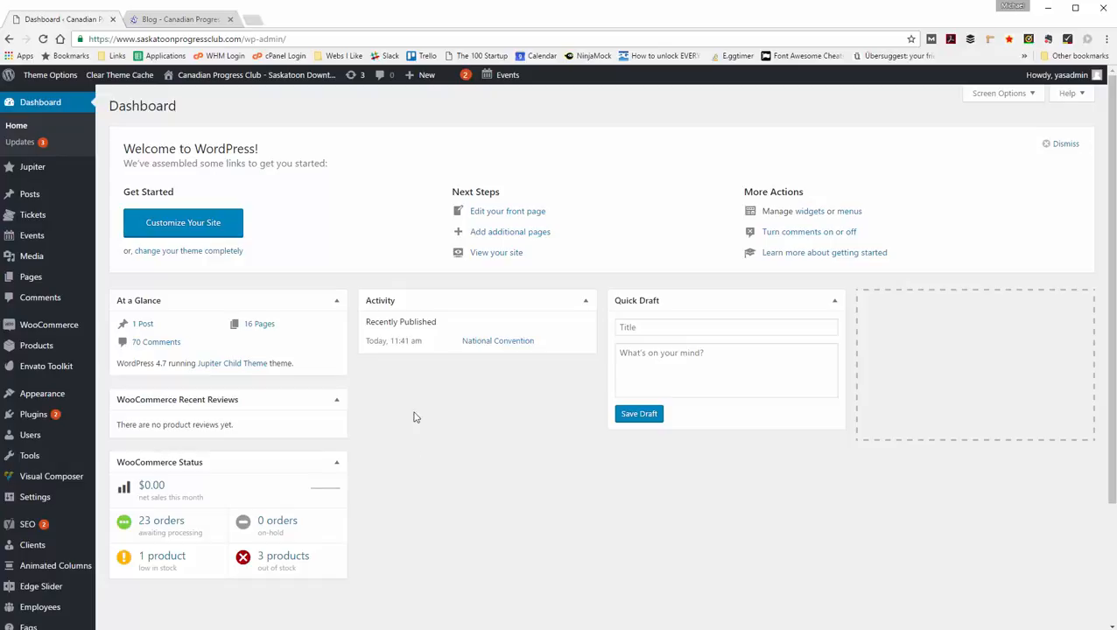
# Open the list of all the site's pages and look through it
pyautogui.moveTo(33, 280)
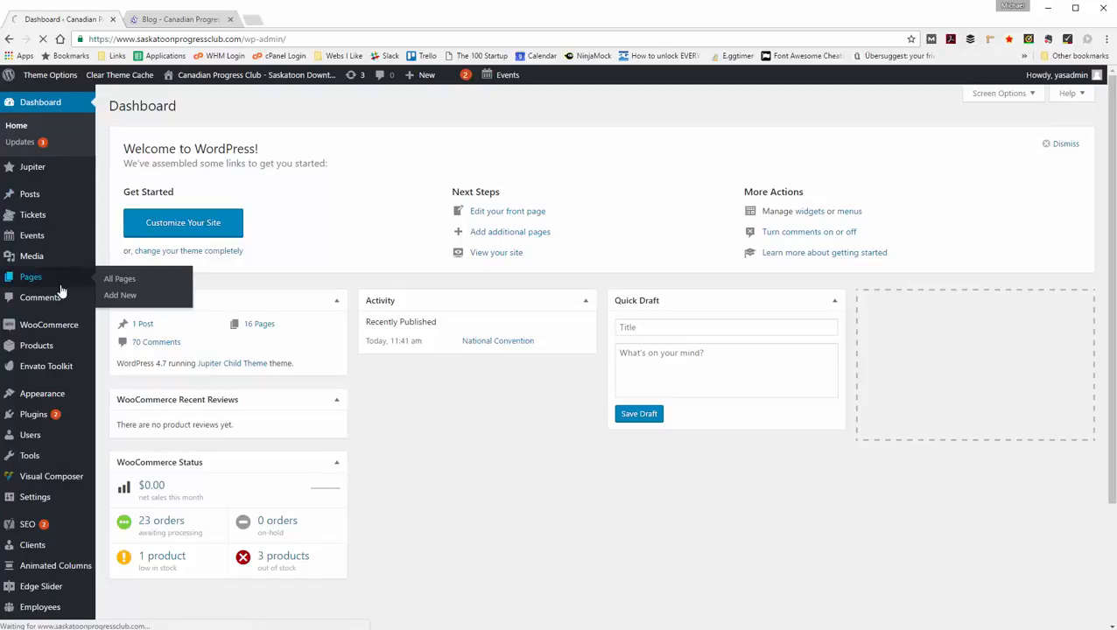
pyautogui.click(52, 282)
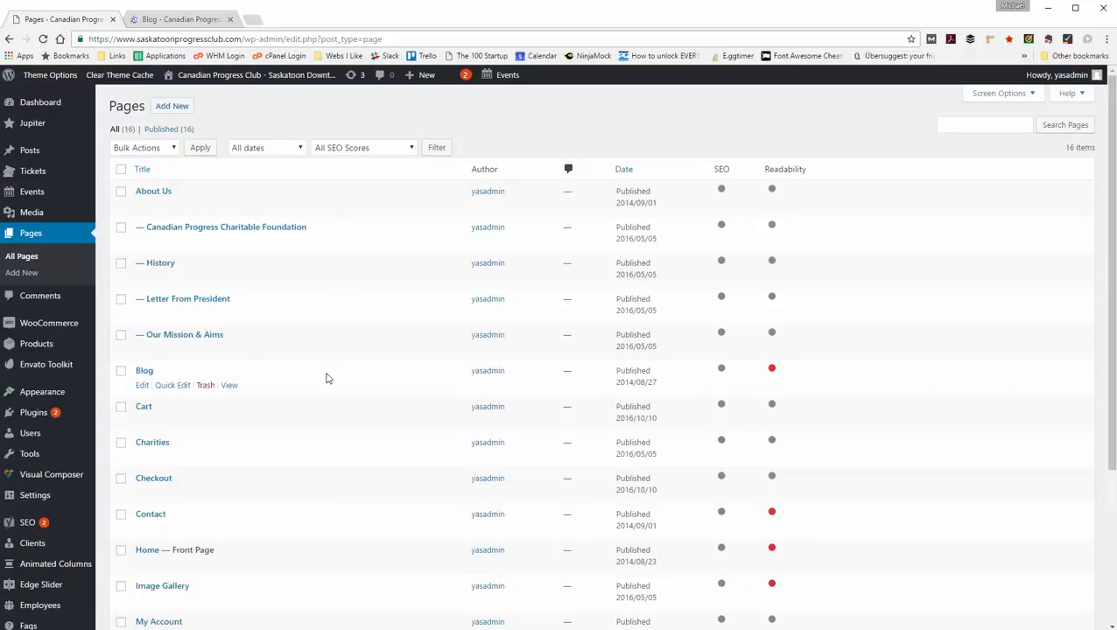
pyautogui.scroll(-1, 323, 405)
pyautogui.scroll(-2, 324, 405)
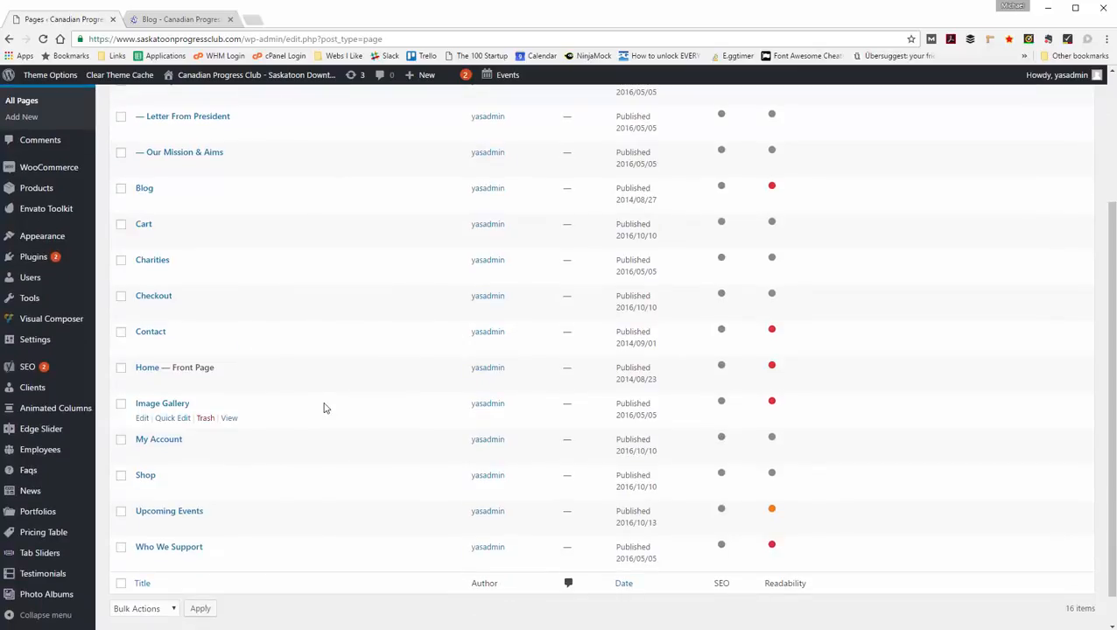
pyautogui.scroll(3, 340, 468)
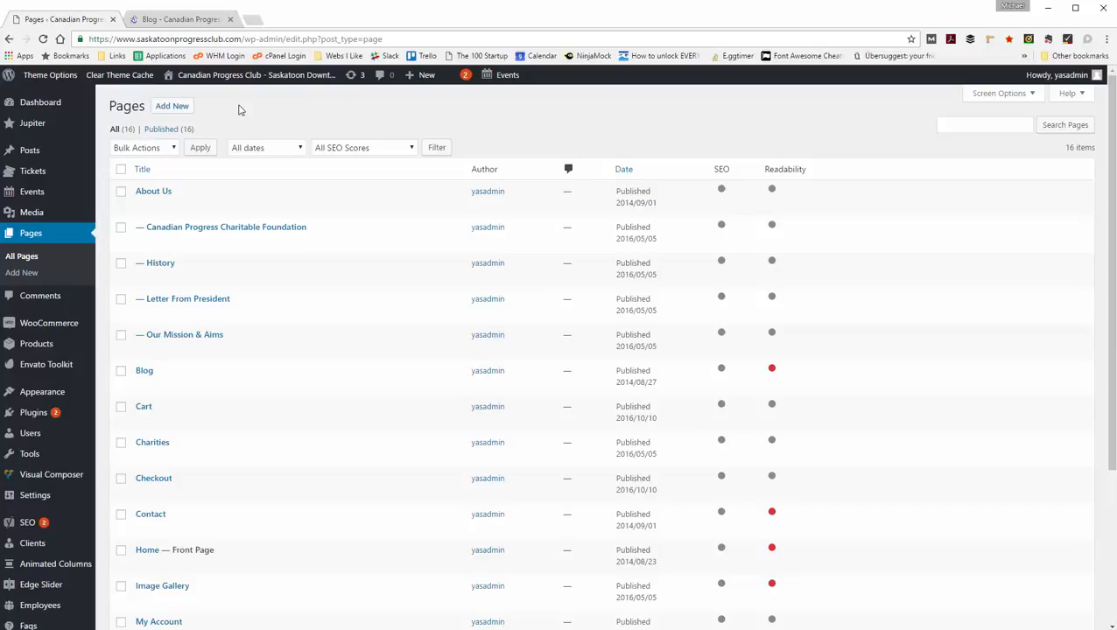
# Create a new page and title it "My Test Page"
pyautogui.click(172, 107)
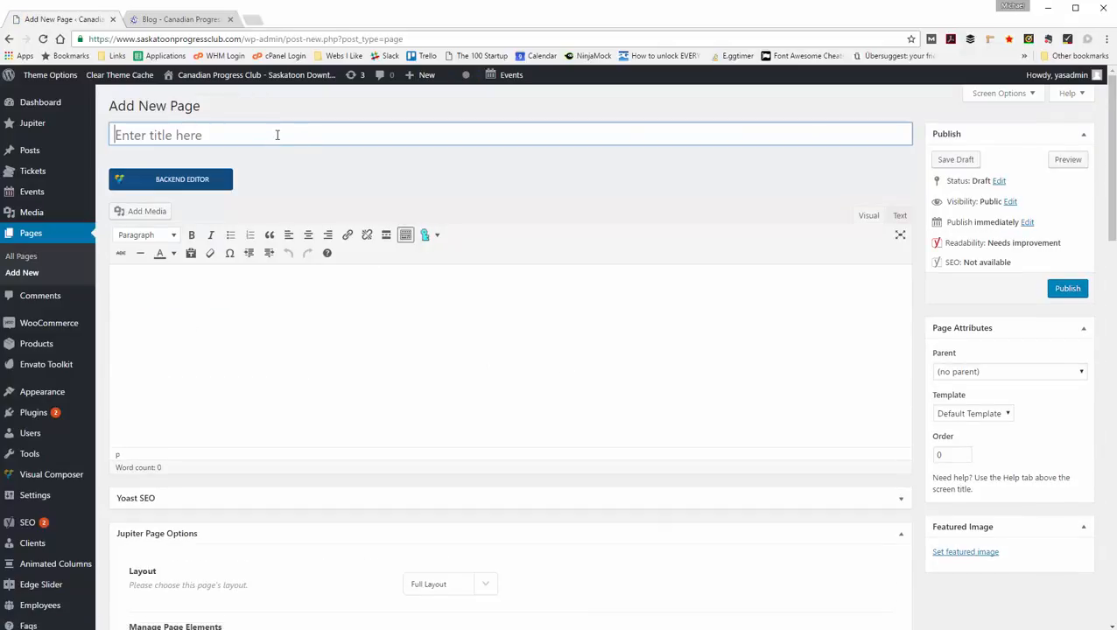
pyautogui.write('My T')
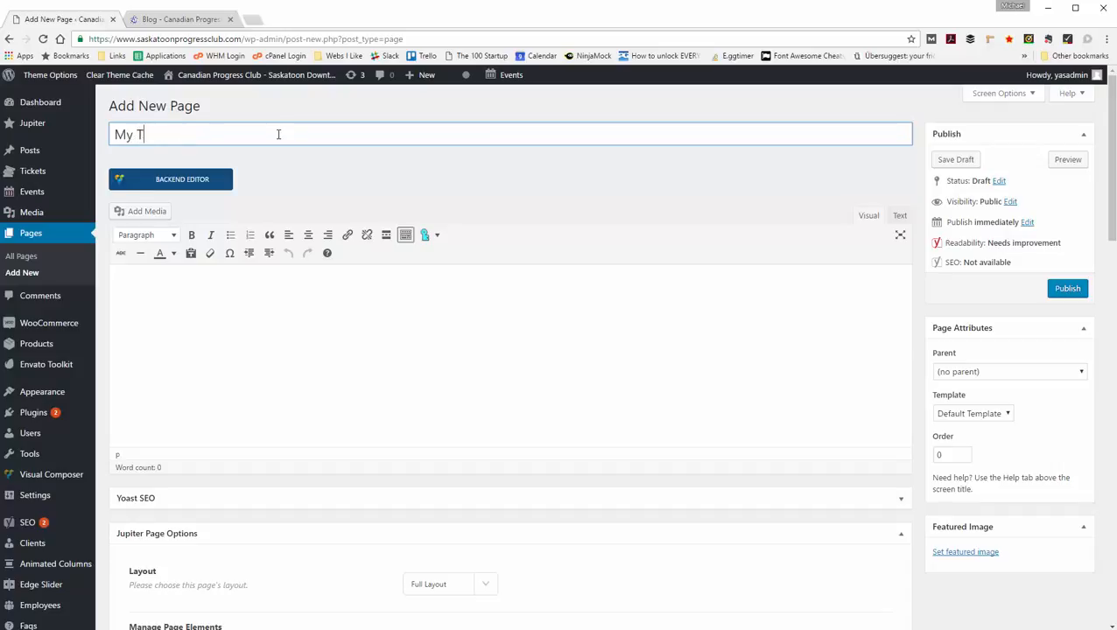
pyautogui.write('est Page')
# Switch the new page from the plain content editor to the Visual Composer backend editor
pyautogui.click(173, 184)
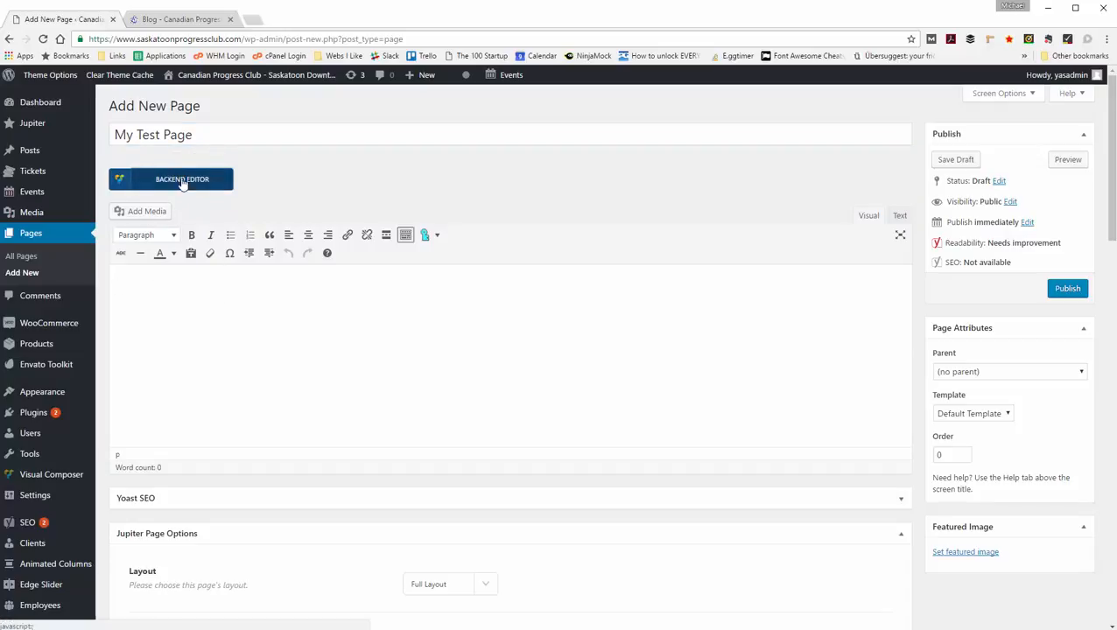
pyautogui.click(224, 329)
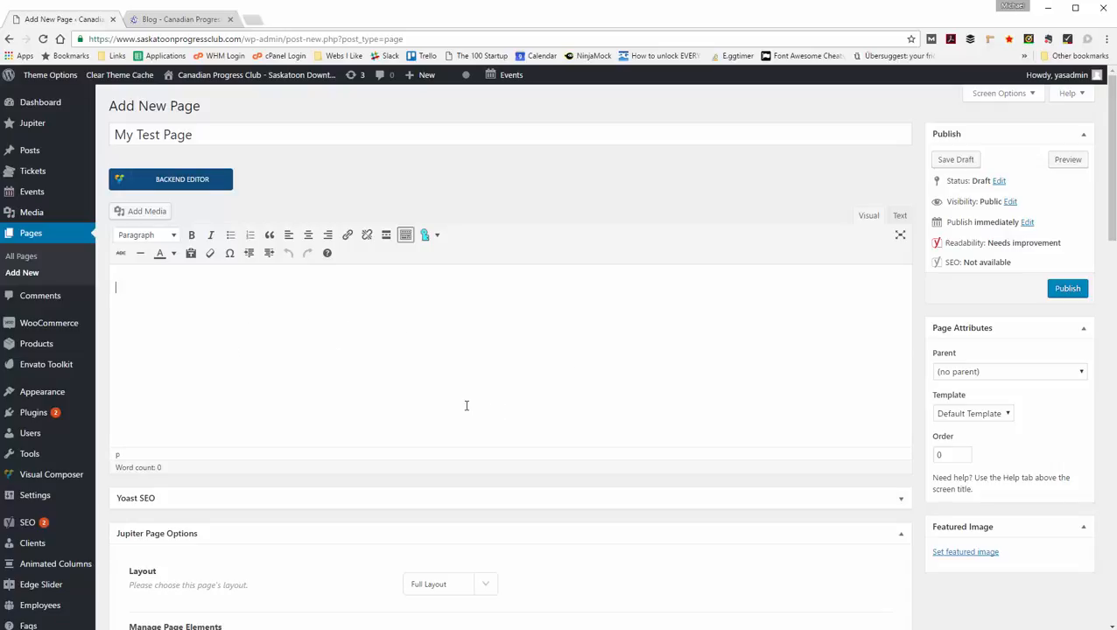
pyautogui.click(204, 182)
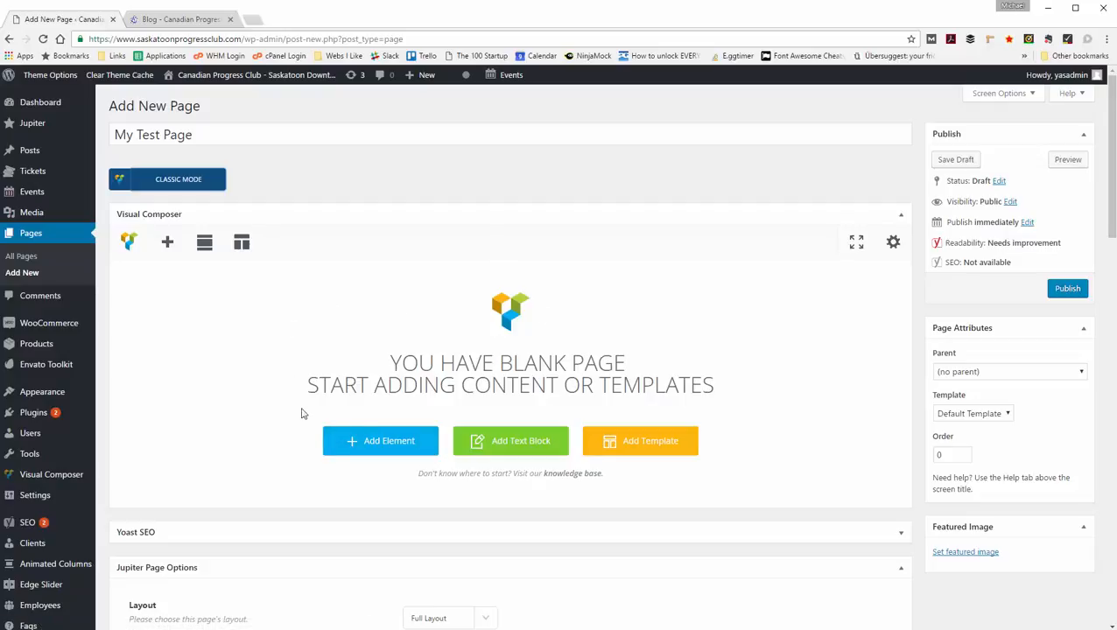
# Add a Row element to the blank page and split it into two equal columns
pyautogui.click(391, 451)
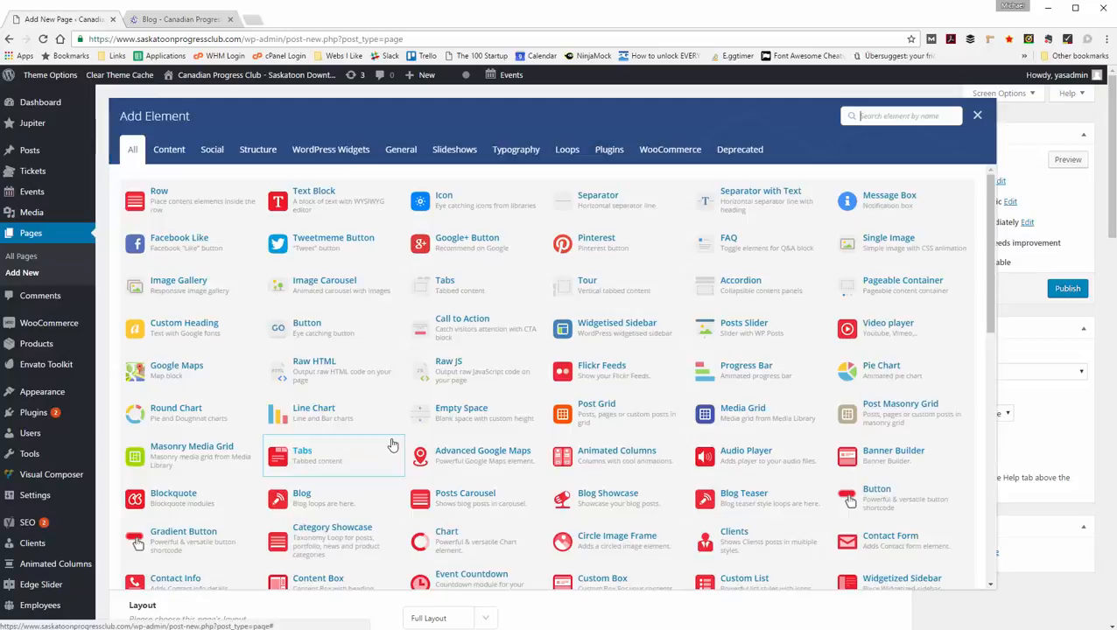
pyautogui.click(212, 207)
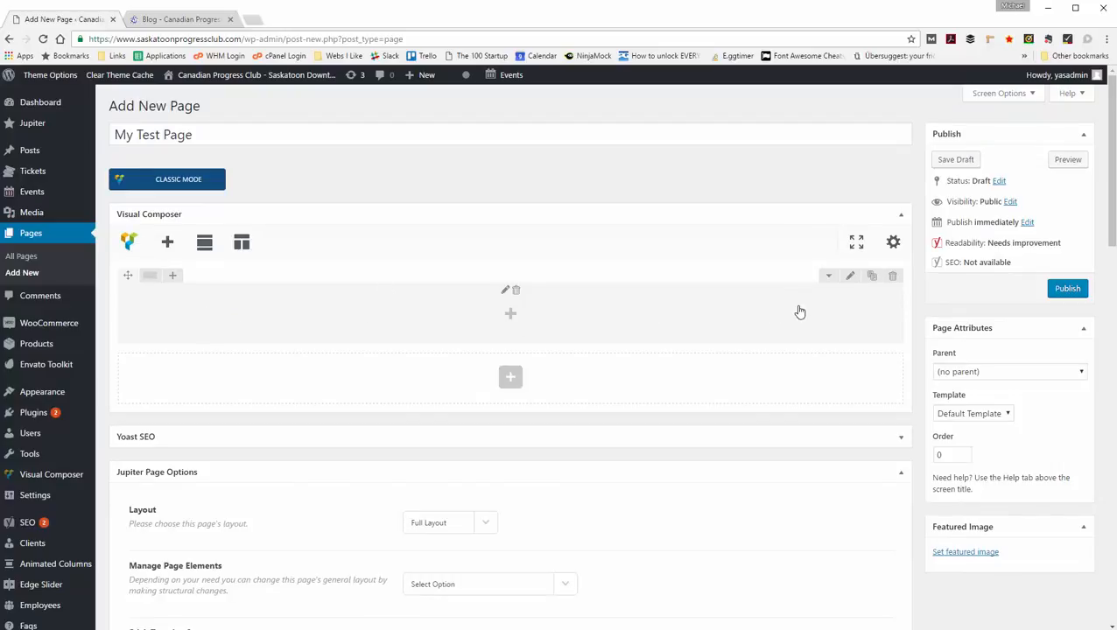
pyautogui.moveTo(151, 286)
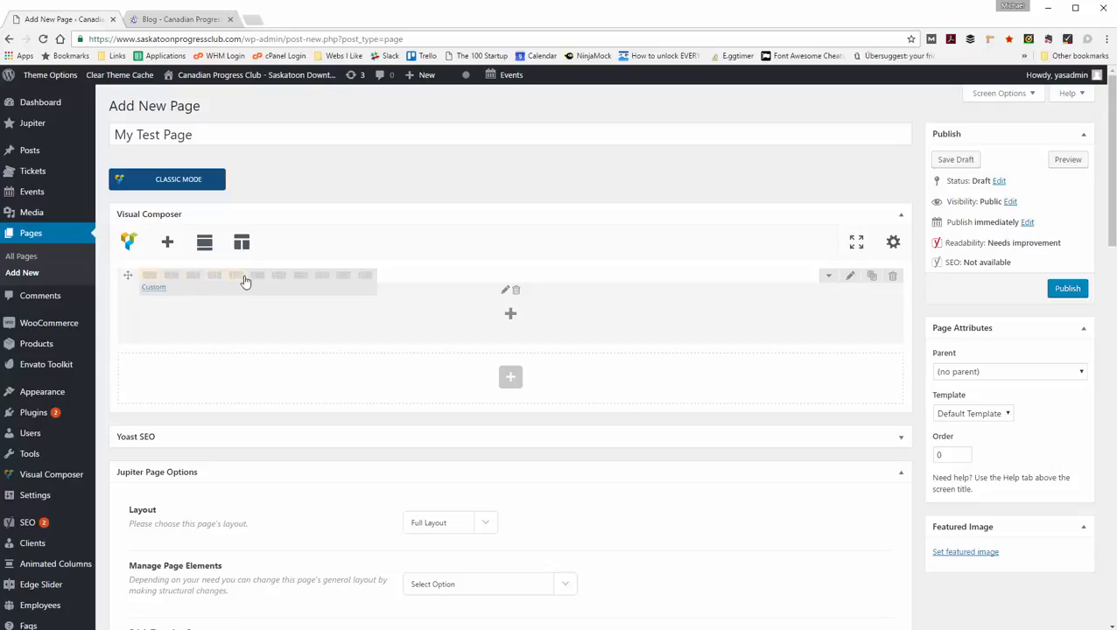
pyautogui.click(173, 280)
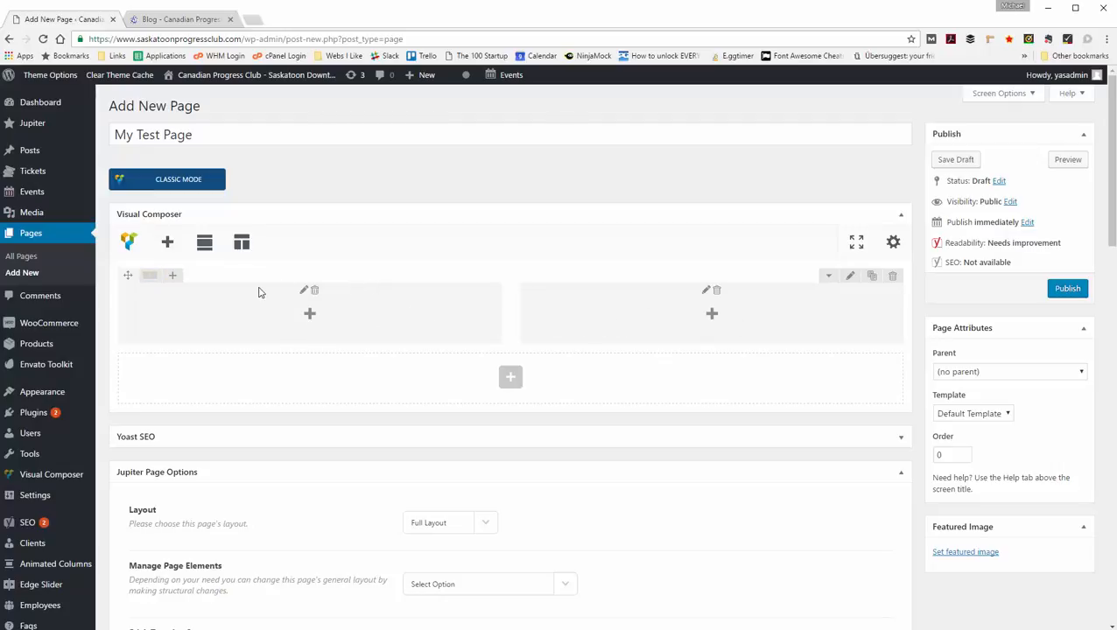
# Browse the available elements and insert a Text Block into the row's first column
pyautogui.click(311, 317)
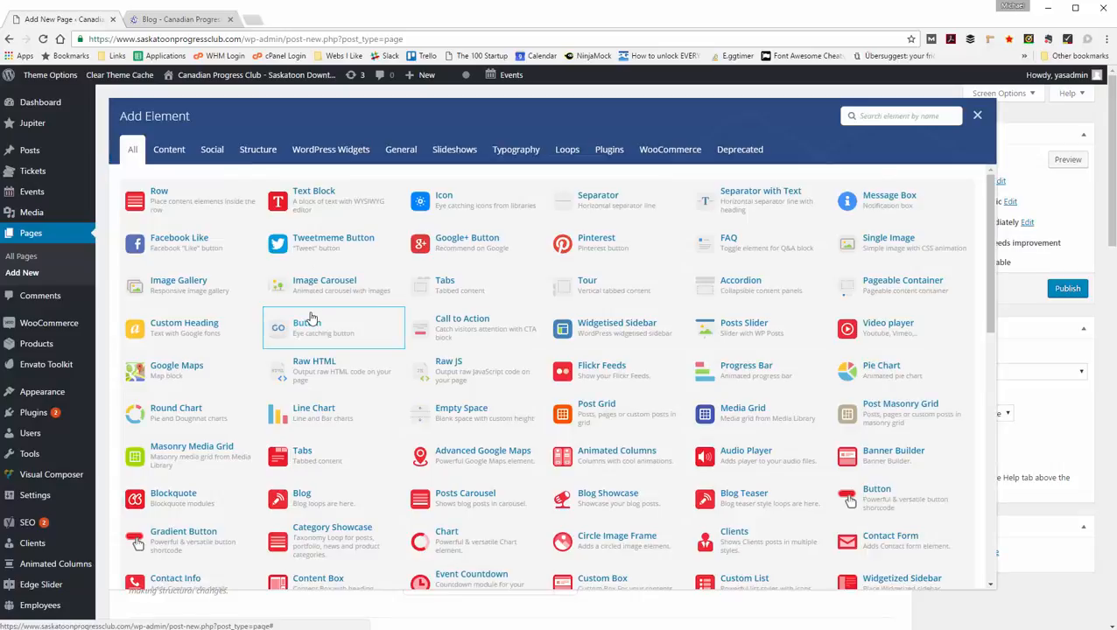
pyautogui.scroll(-5, 598, 288)
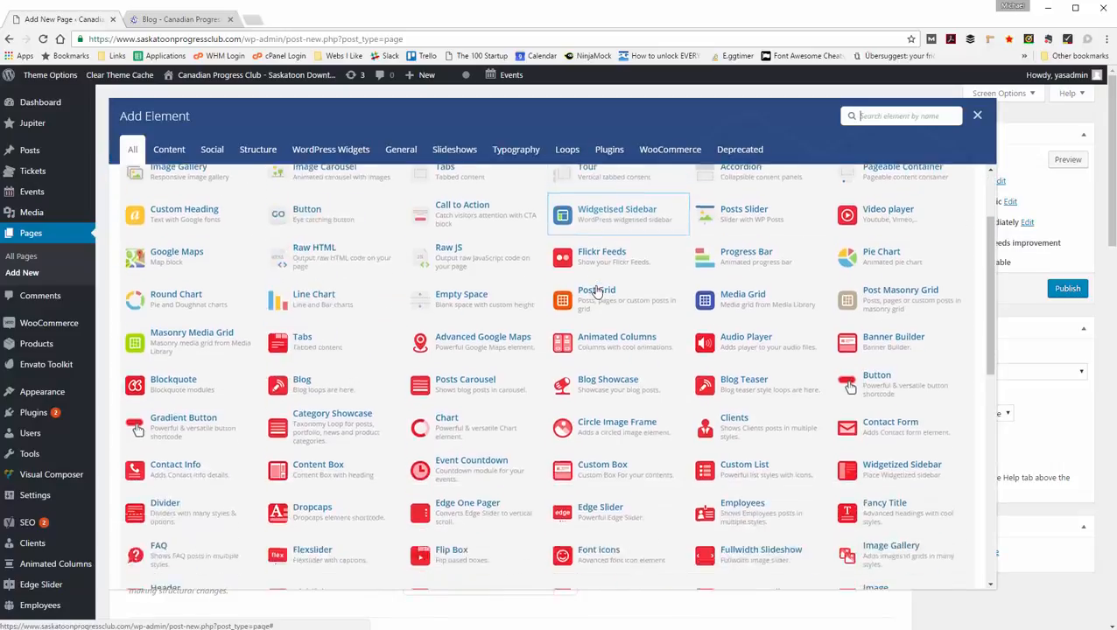
pyautogui.scroll(-1, 993, 333)
pyautogui.scroll(-4, 993, 332)
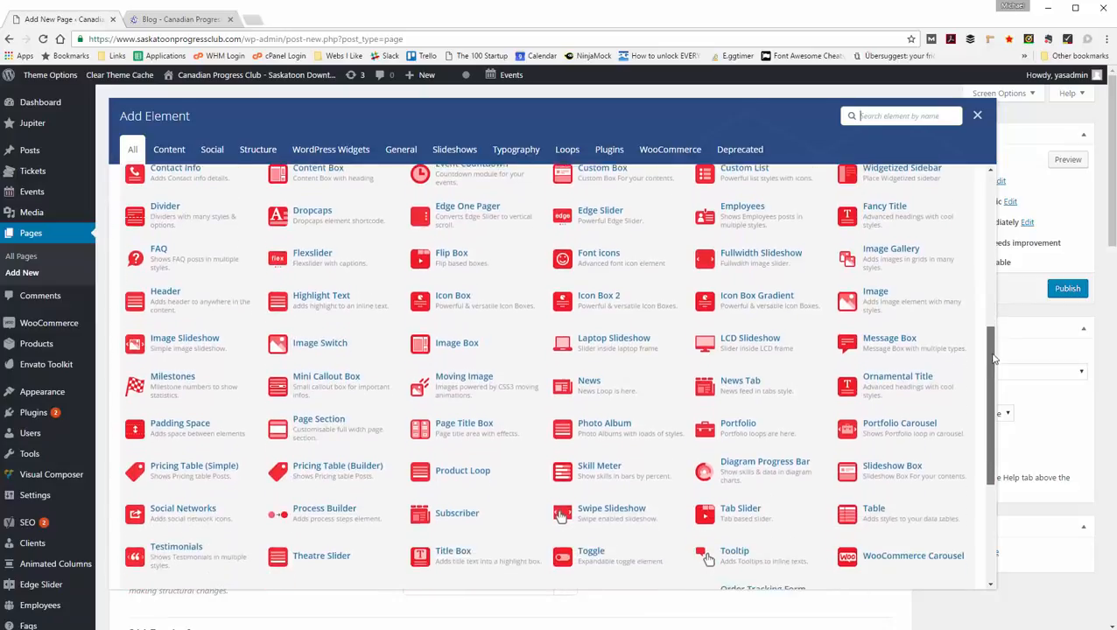
pyautogui.scroll(2, 1016, 368)
pyautogui.scroll(10, 1017, 372)
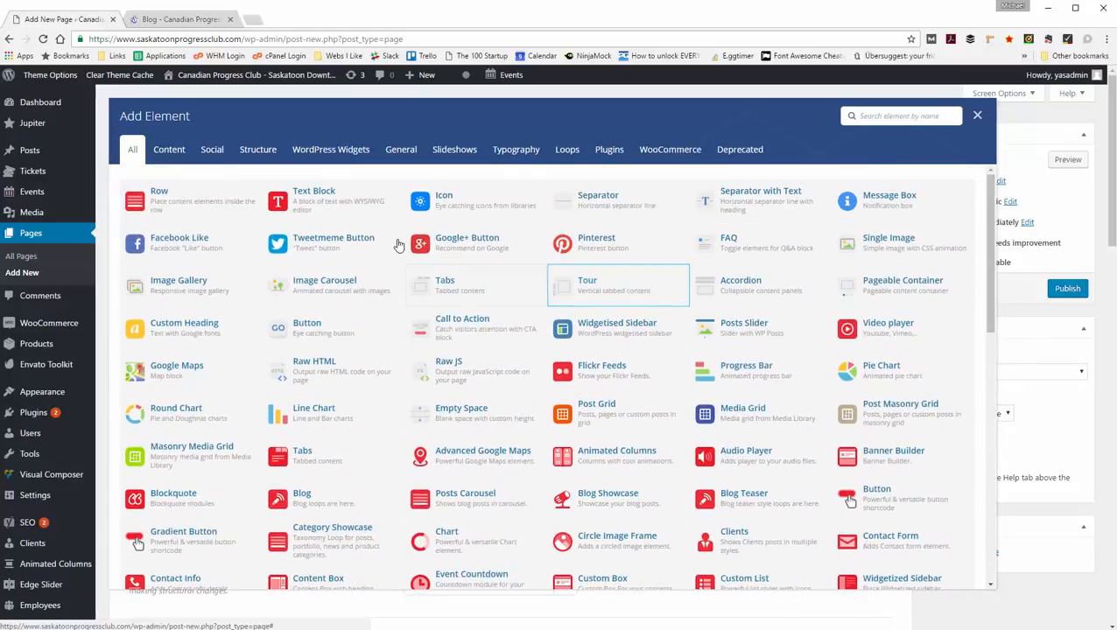
pyautogui.click(330, 208)
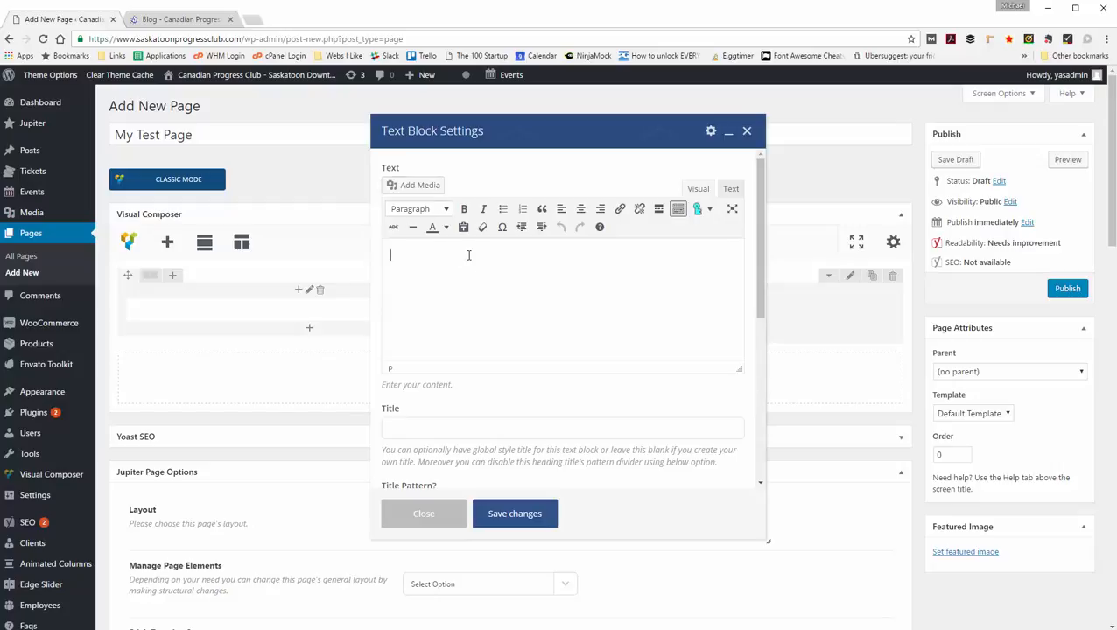
# Enter three paragraphs in the text block: "This is my text block.", "This is the second paragraph." and "An on and on."
pyautogui.write('This is my text block.')
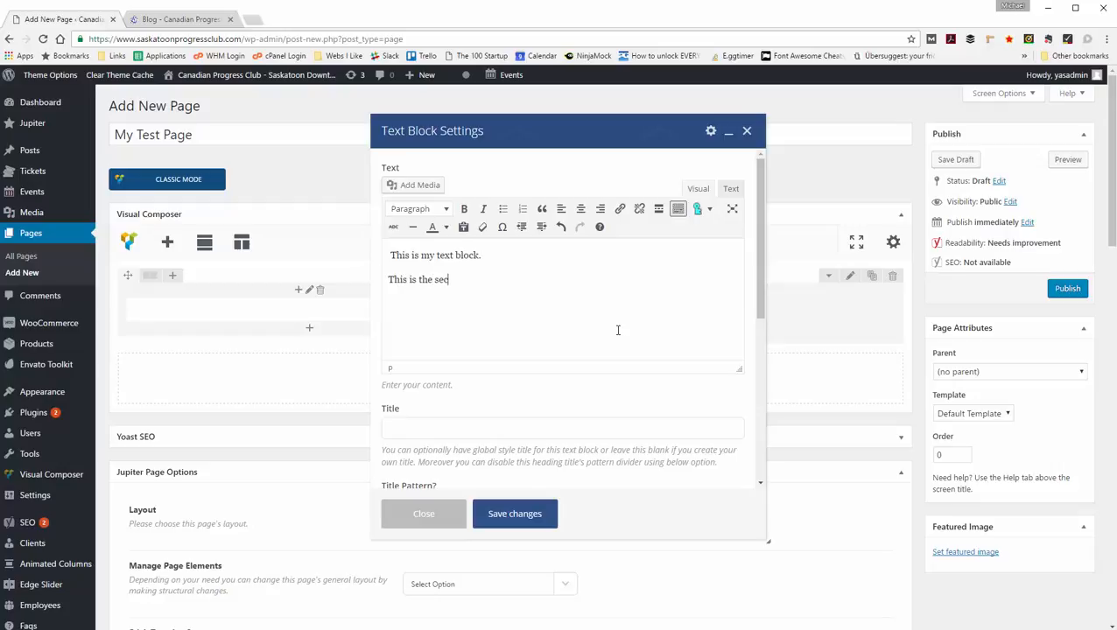
pyautogui.write('ond pa')
pyautogui.write(' on.')
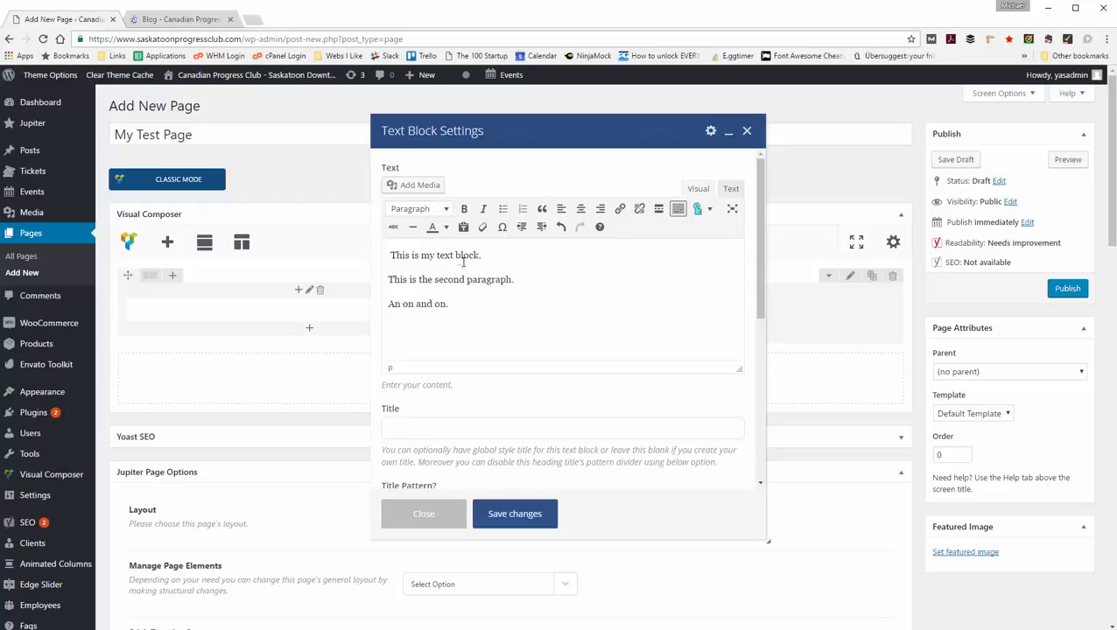
pyautogui.press('BackSpace')
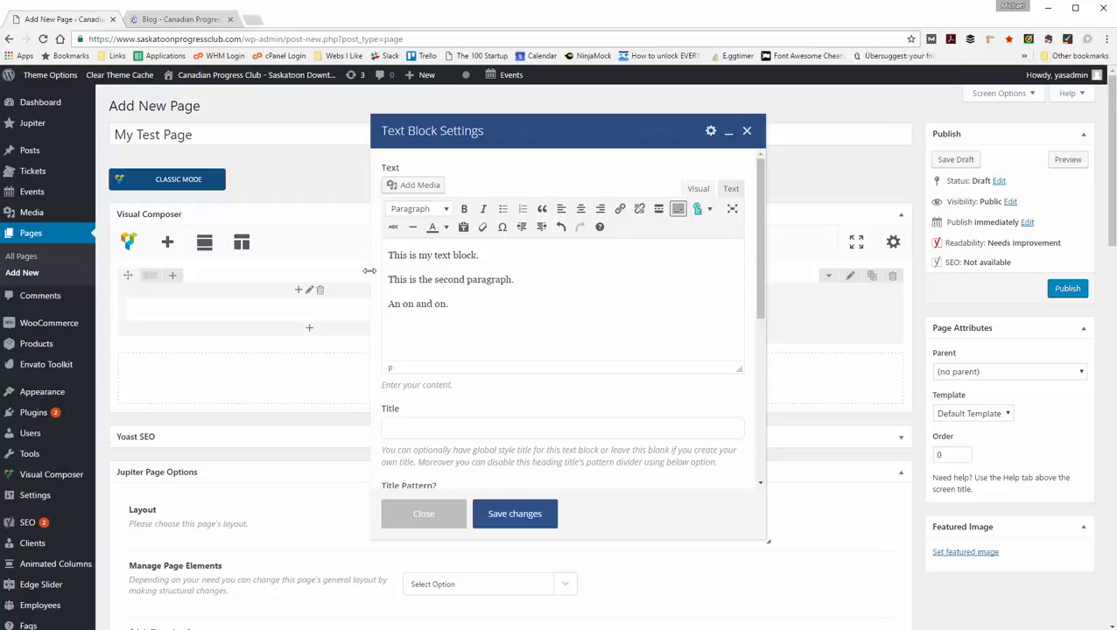
# Make the text block's first line, "This is my text block.", bold
pyautogui.moveTo(499, 255); pyautogui.dragTo(363, 259)
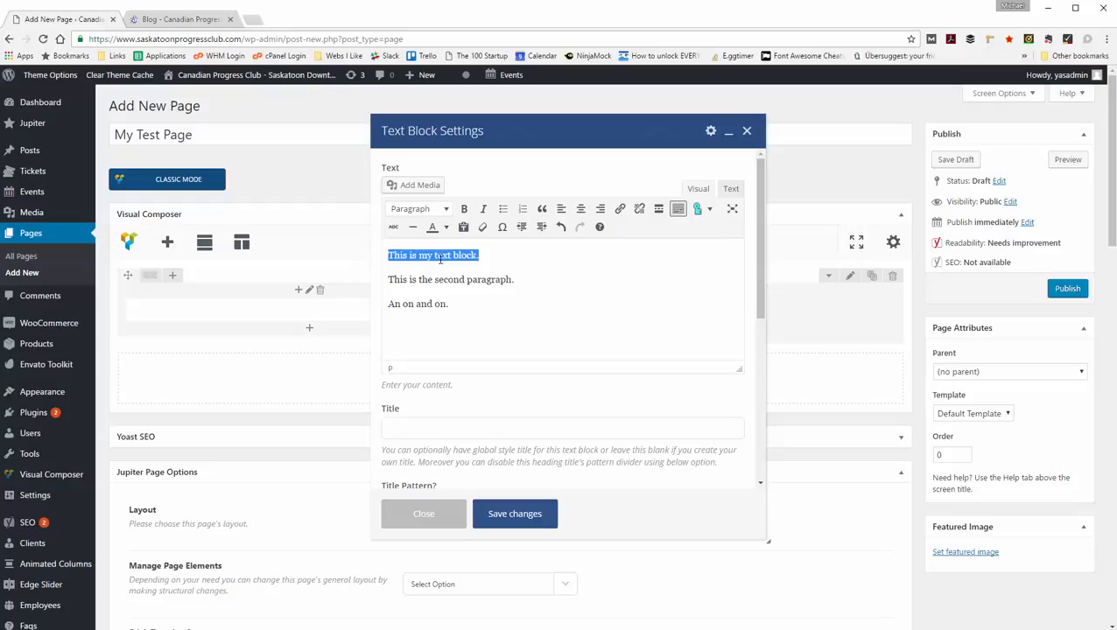
pyautogui.click(464, 210)
pyautogui.click(493, 255)
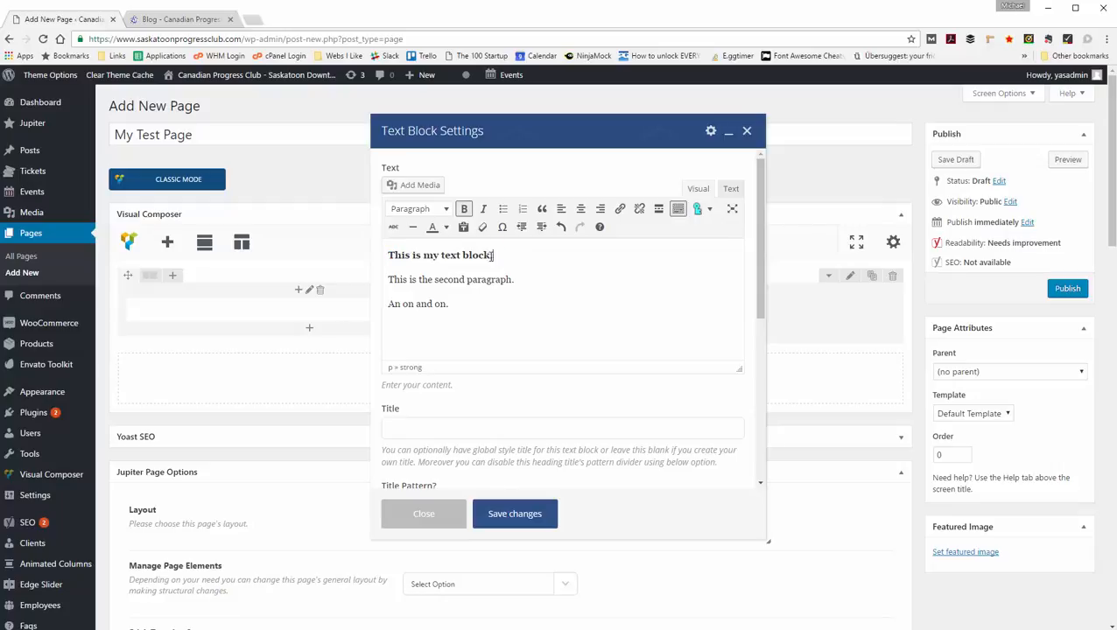
pyautogui.click(463, 307)
pyautogui.moveTo(465, 328); pyautogui.dragTo(387, 330)
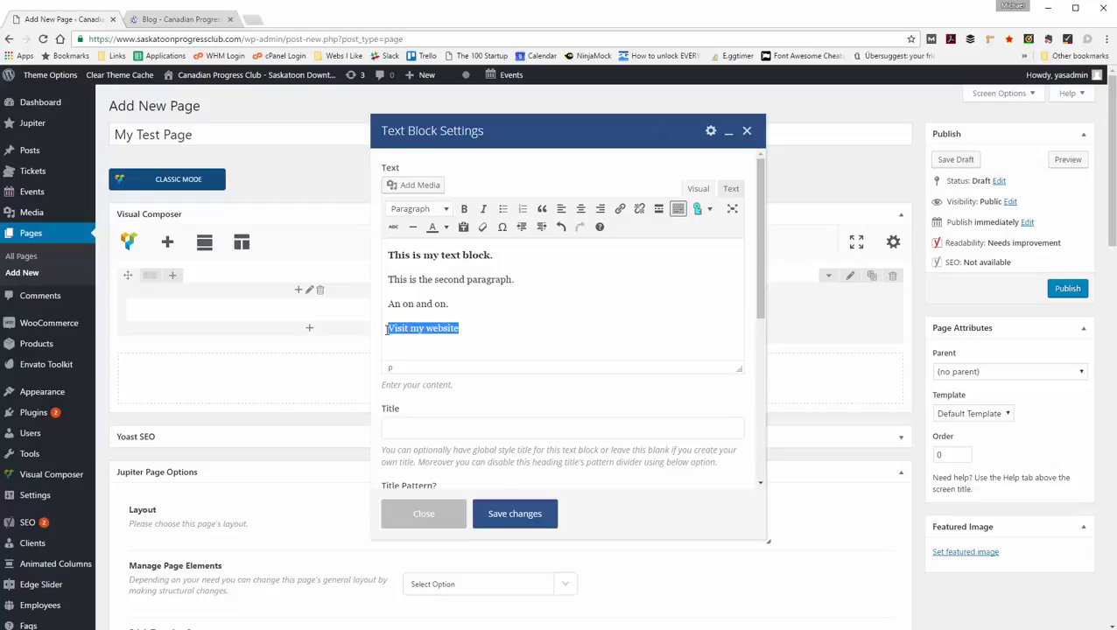
pyautogui.click(620, 208)
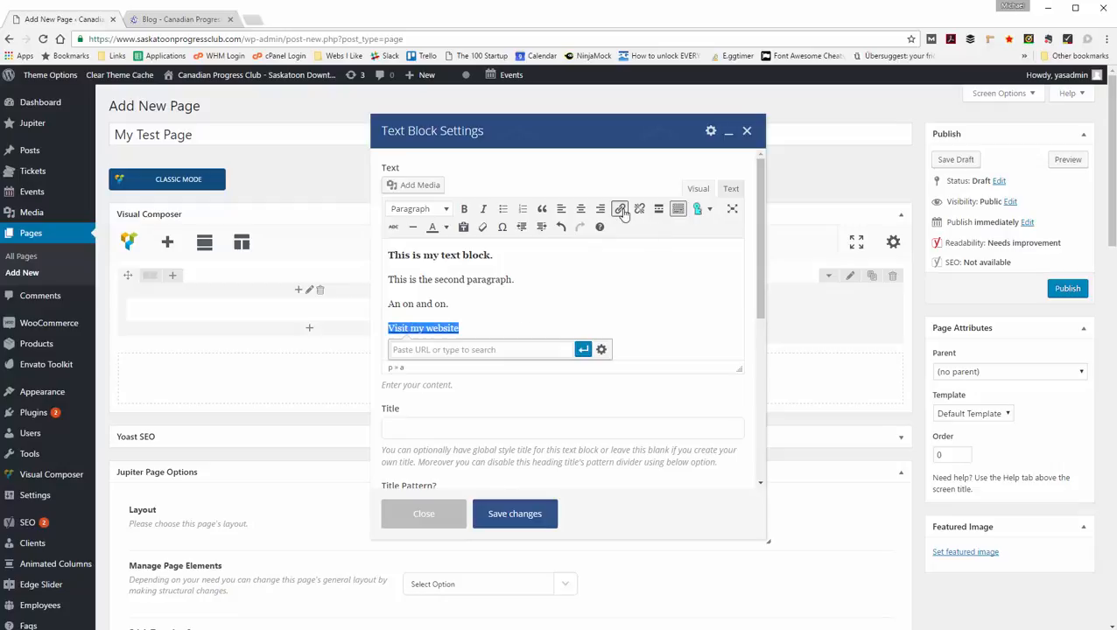
pyautogui.write('h')
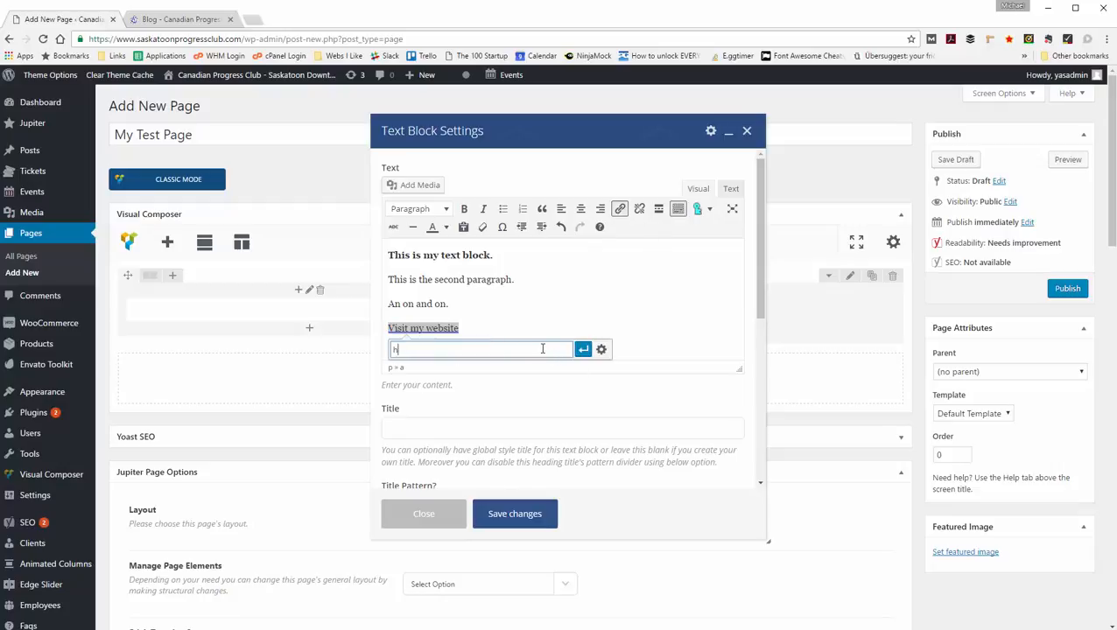
pyautogui.write('ttp://www.yastech.ca')
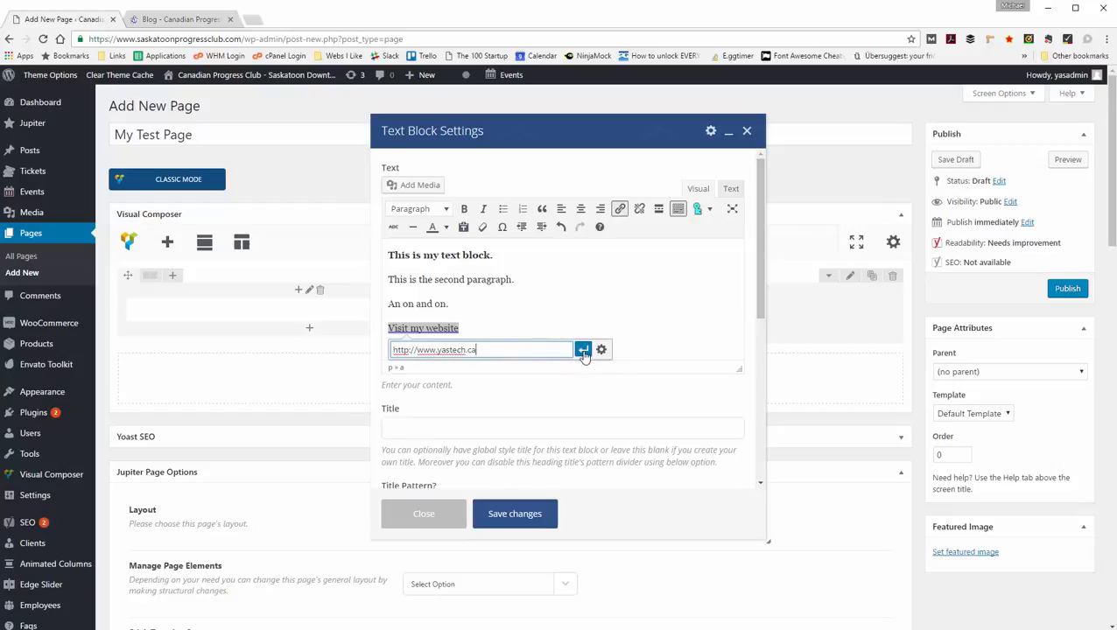
pyautogui.click(584, 351)
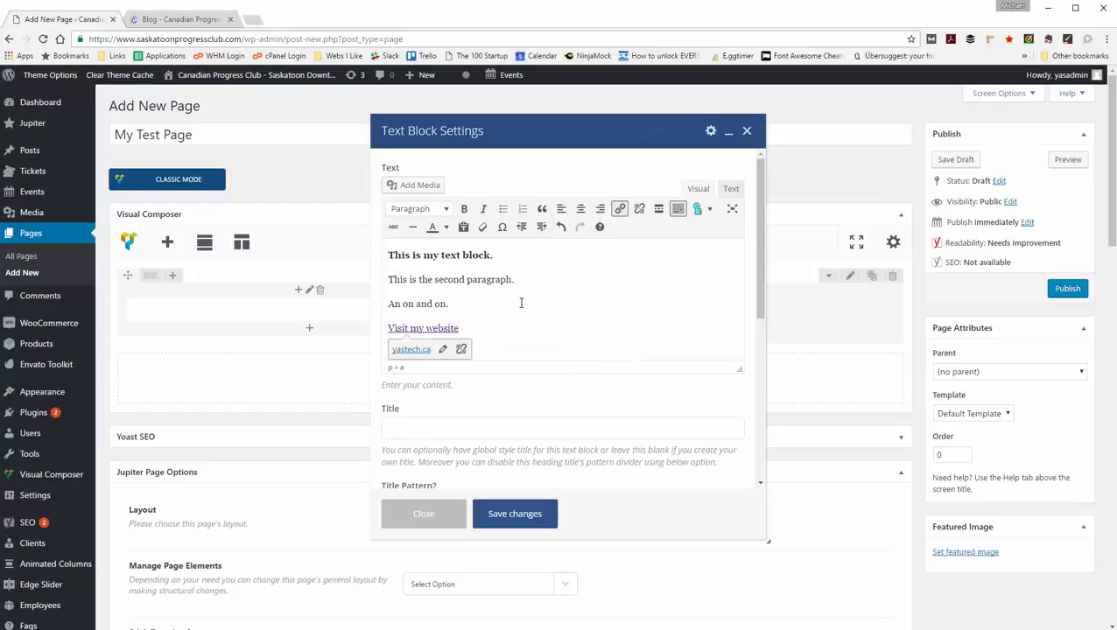
pyautogui.click(534, 517)
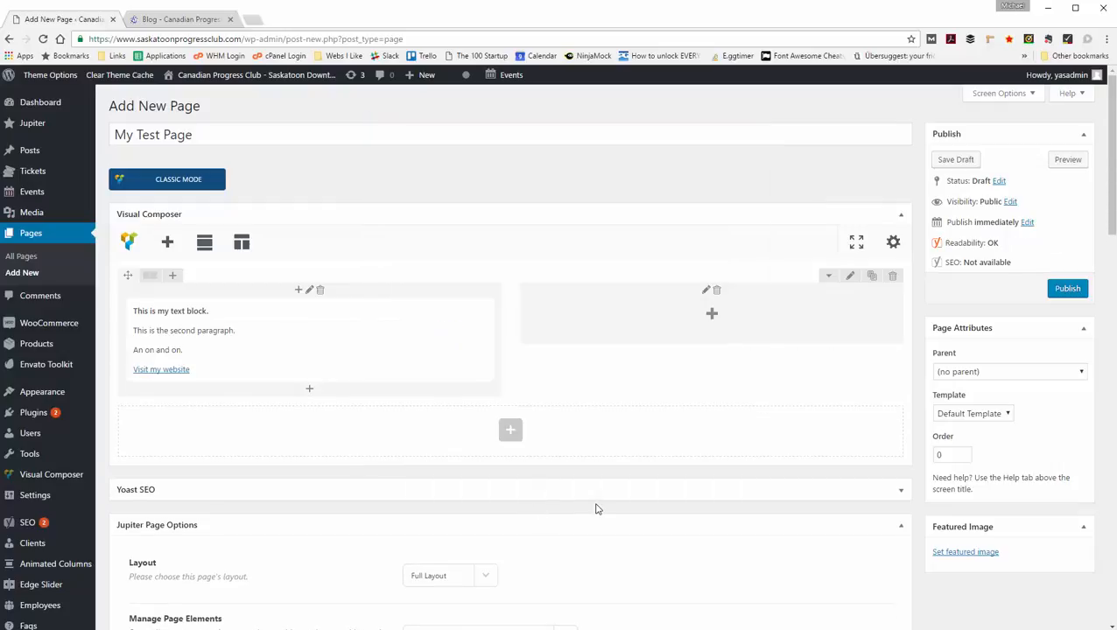
pyautogui.moveTo(324, 359)
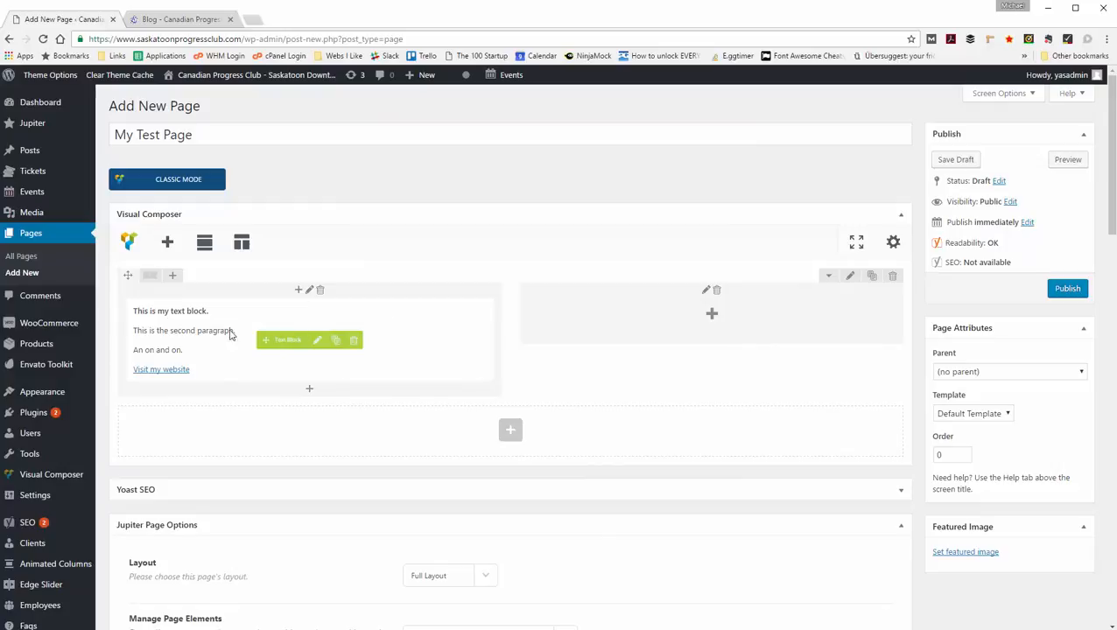
# Insert a Single Image element into the row's second column with Media library as its source and open the image selection
pyautogui.click(711, 313)
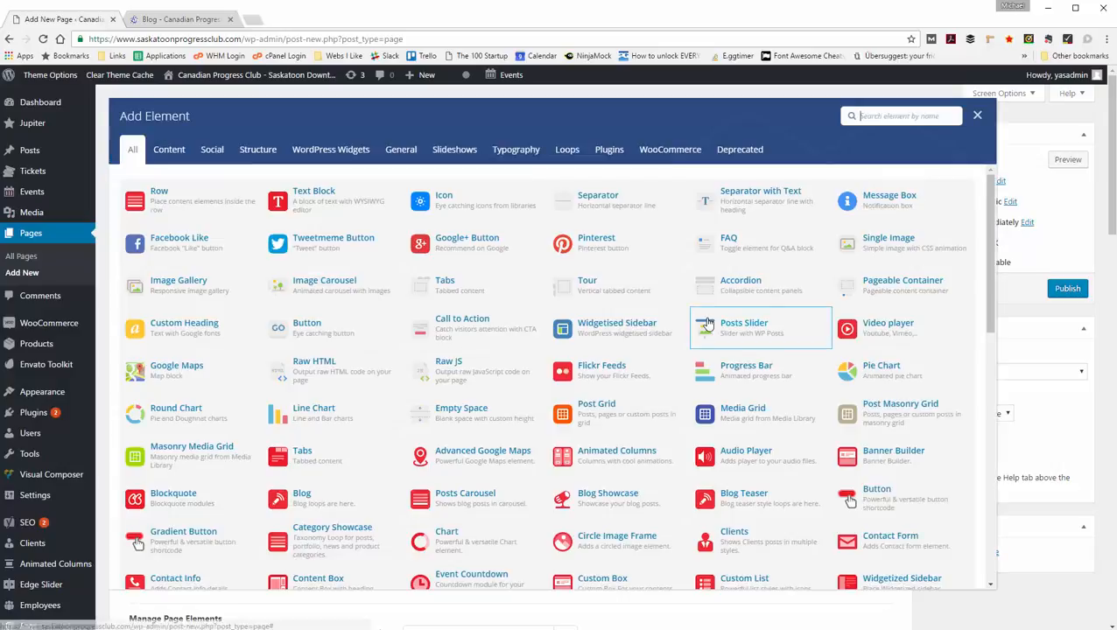
pyautogui.click(909, 253)
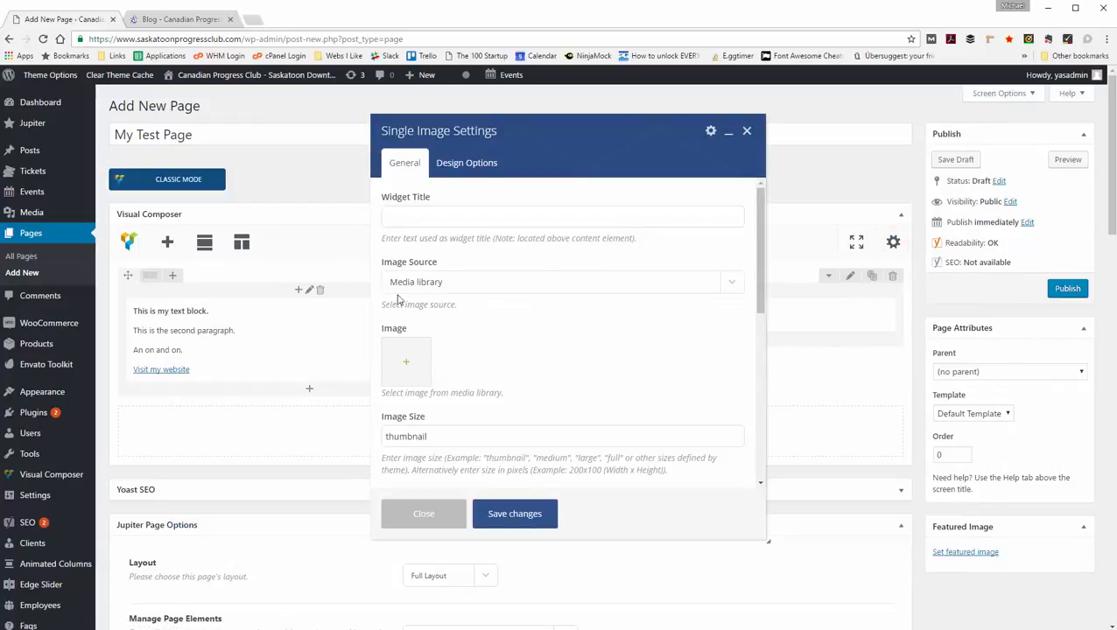
pyautogui.scroll(-1, 570, 270)
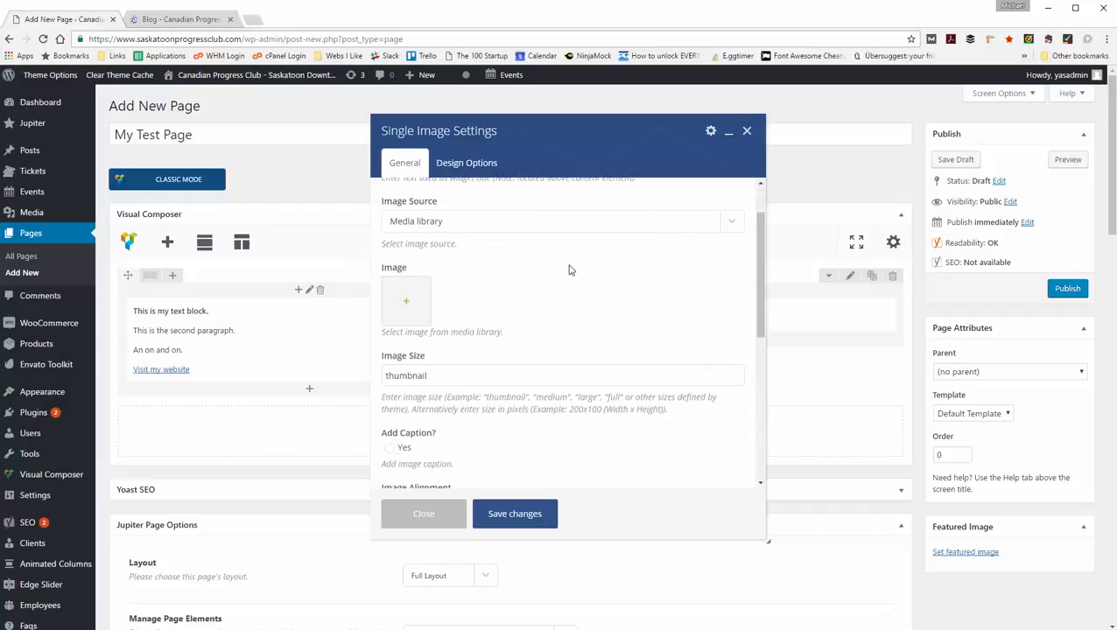
pyautogui.click(504, 226)
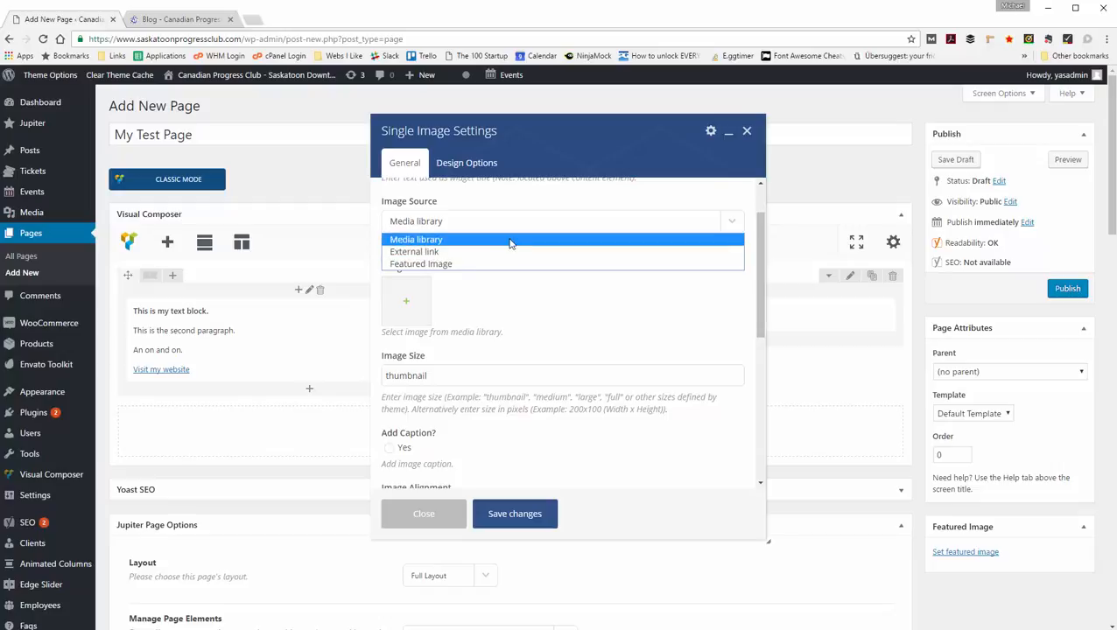
pyautogui.click(511, 241)
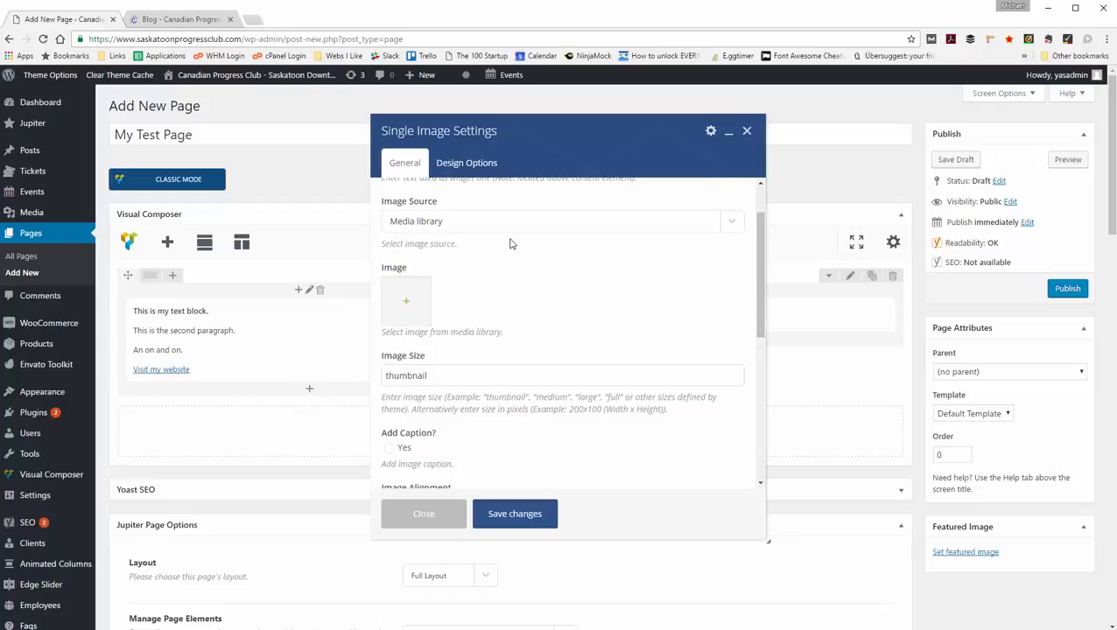
pyautogui.click(407, 303)
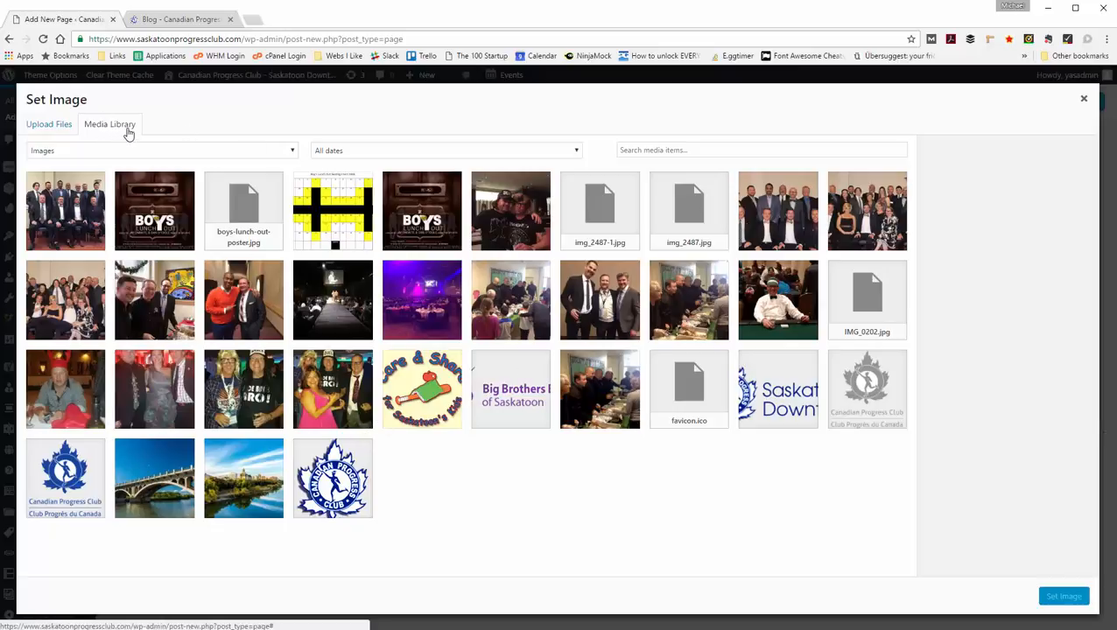
pyautogui.click(51, 126)
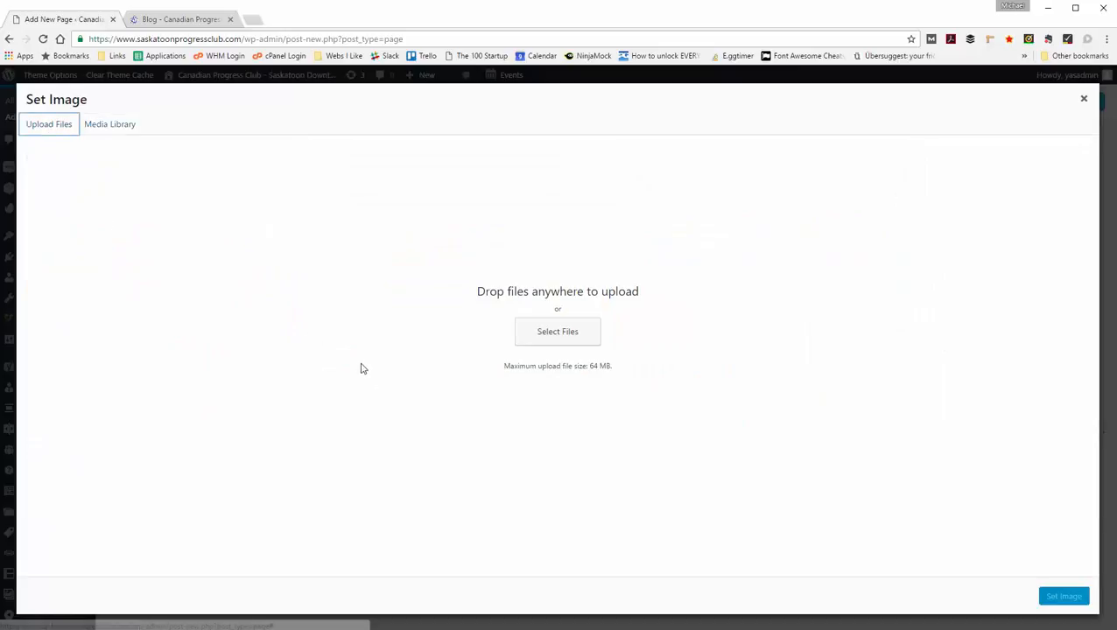
pyautogui.click(557, 342)
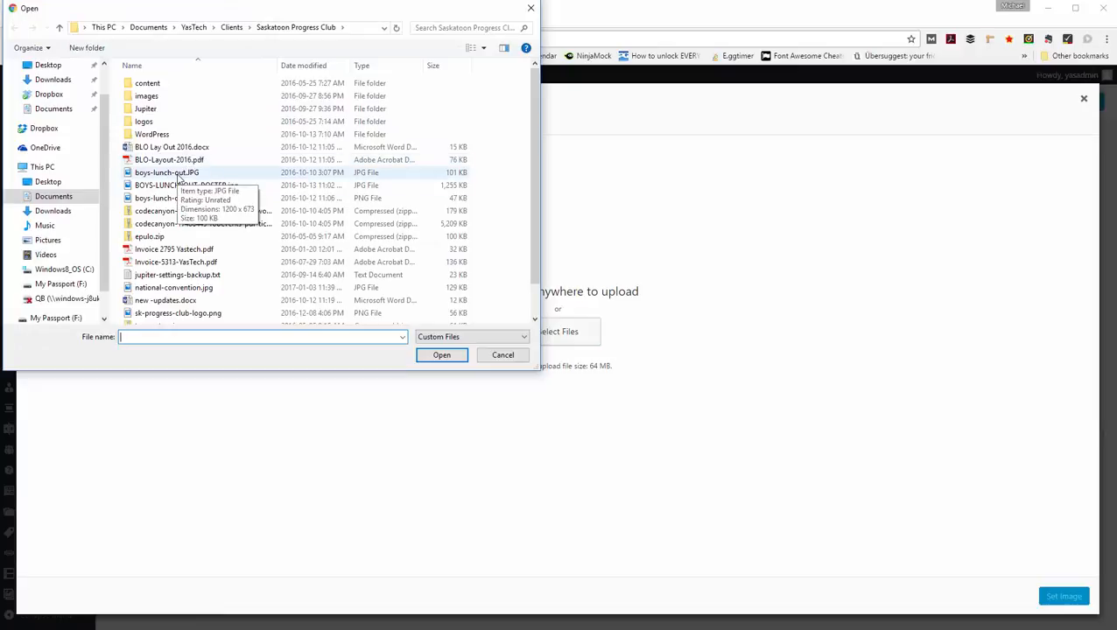
pyautogui.click(528, 9)
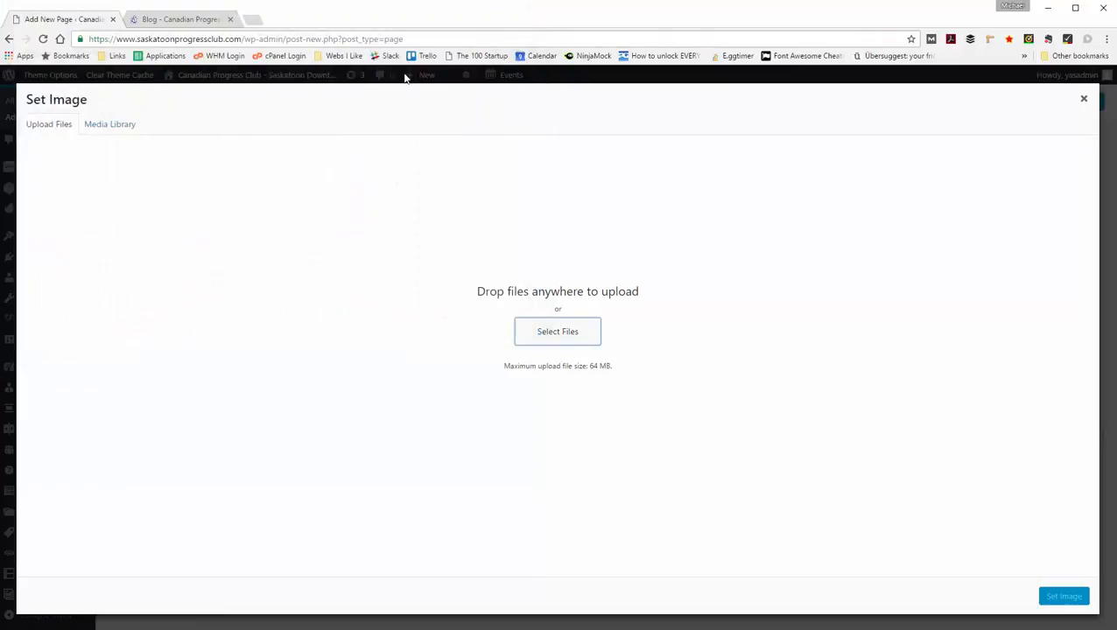
pyautogui.click(114, 127)
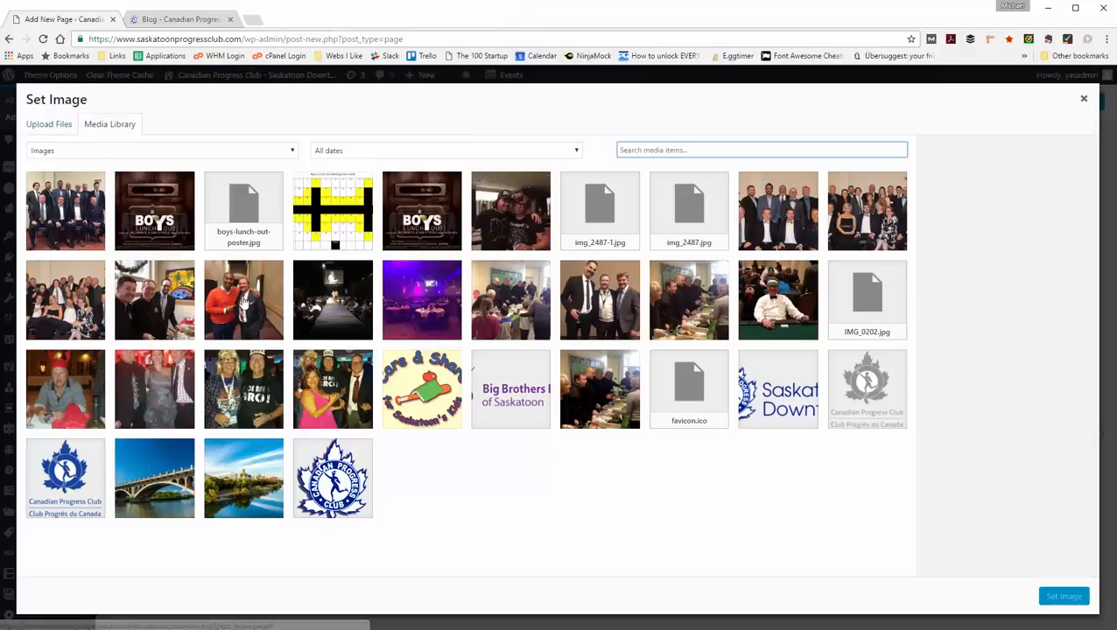
# Choose IMG_1298.jpg from the media library, enter the pictured person's name as alt text, and set it as the element's image
pyautogui.click(570, 296)
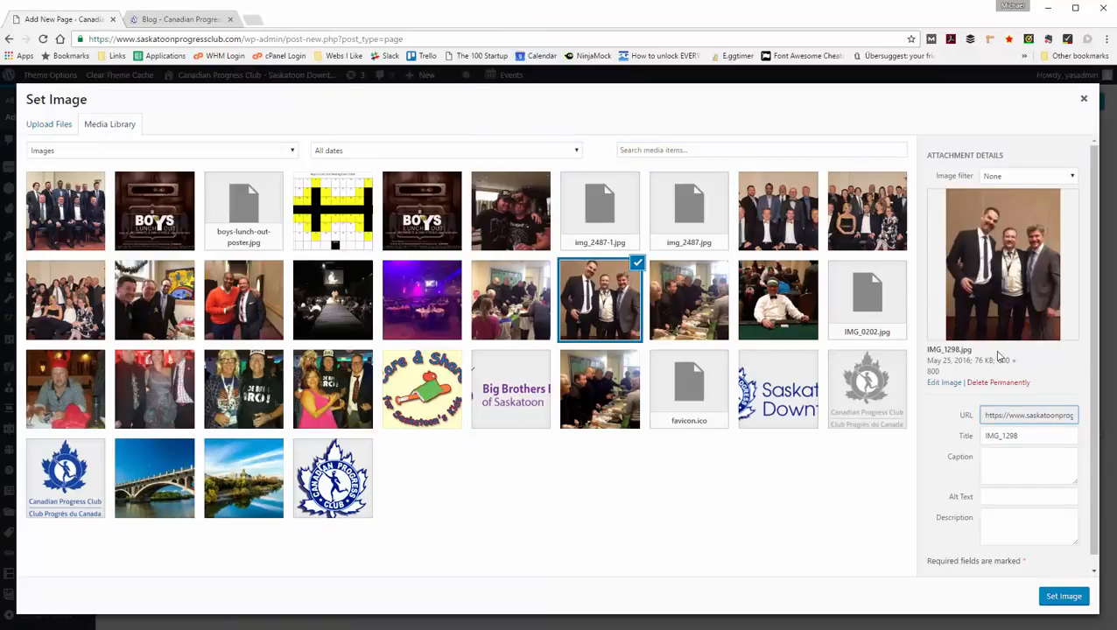
pyautogui.scroll(-1, 1041, 350)
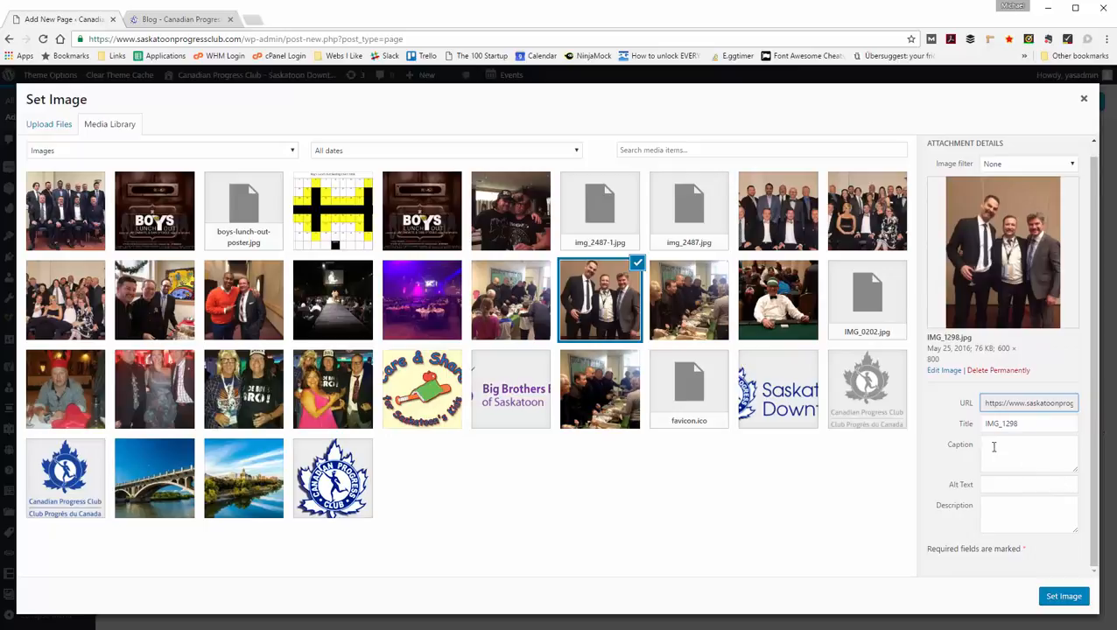
pyautogui.click(1023, 485)
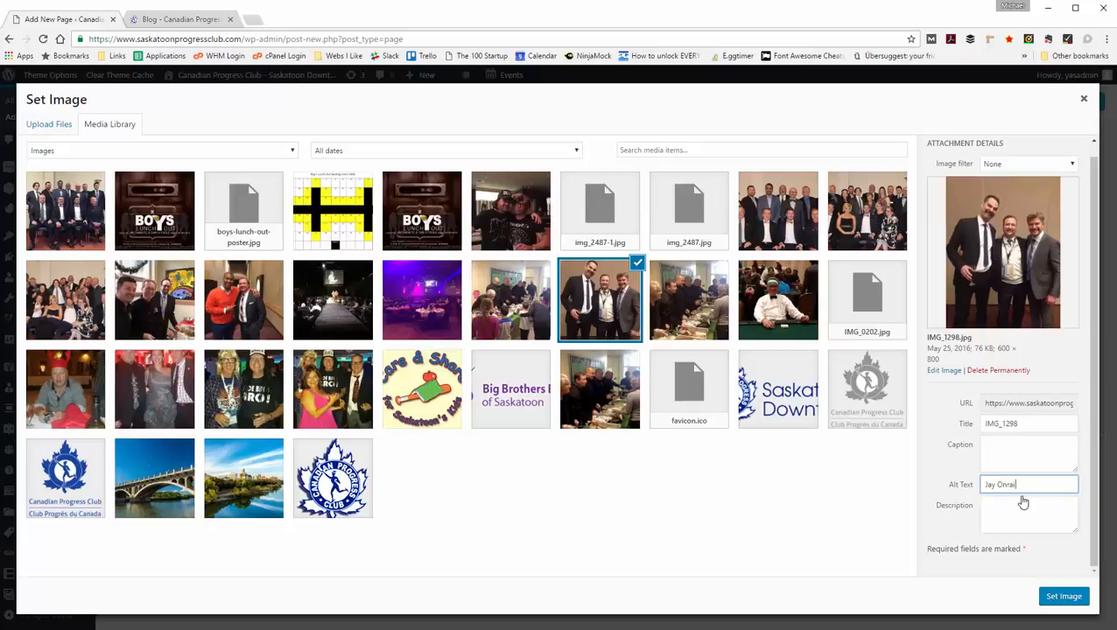
pyautogui.click(1065, 506)
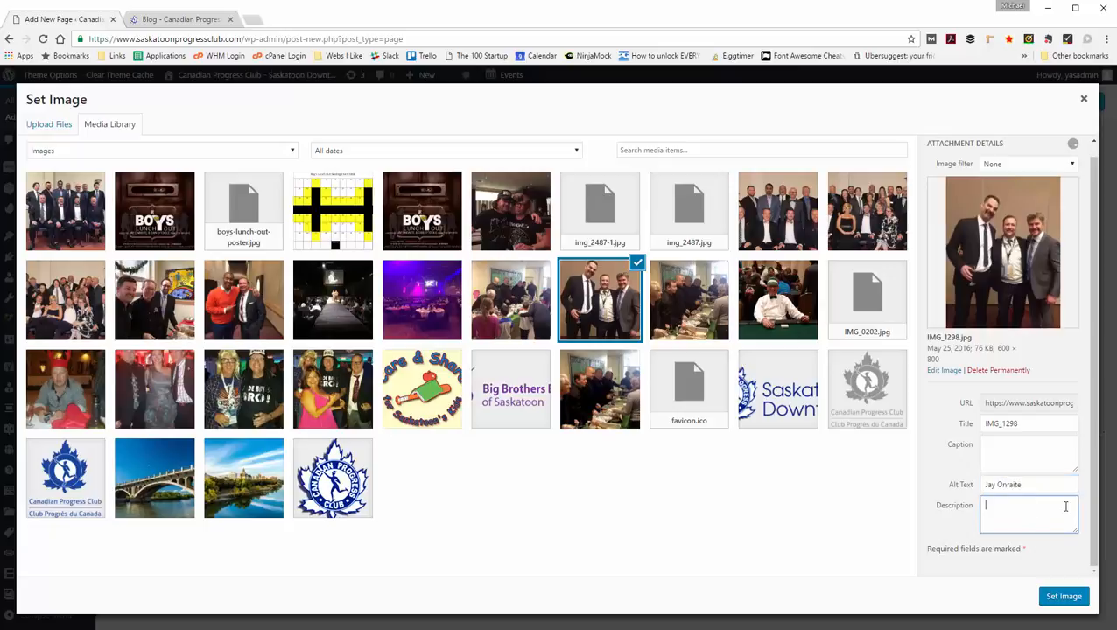
pyautogui.click(1064, 598)
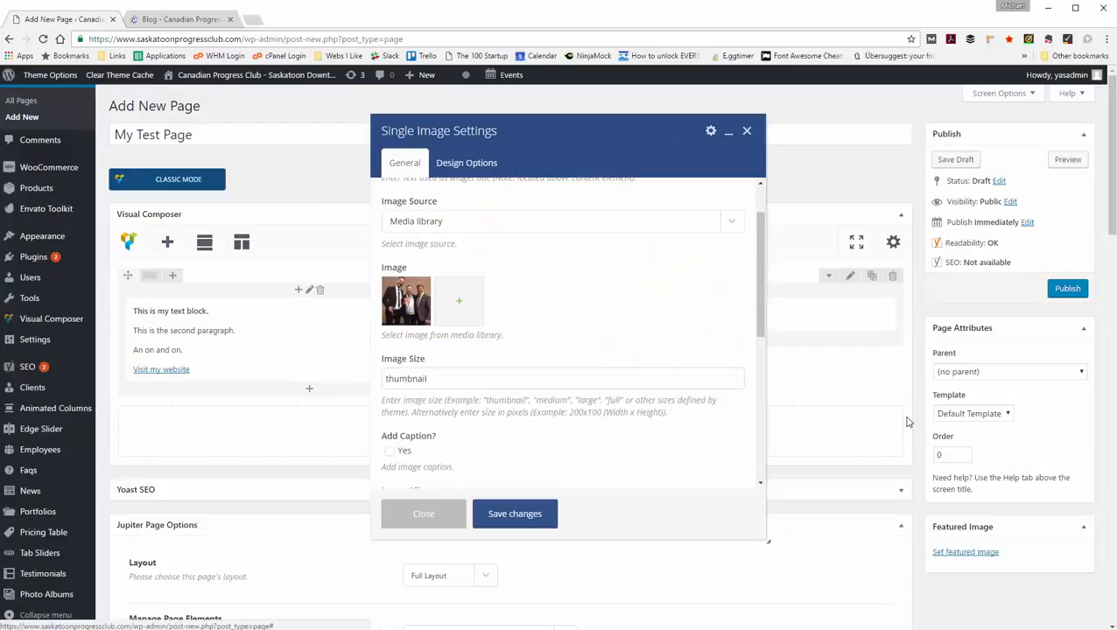
# Set the single image's size to full
pyautogui.scroll(-2, 536, 304)
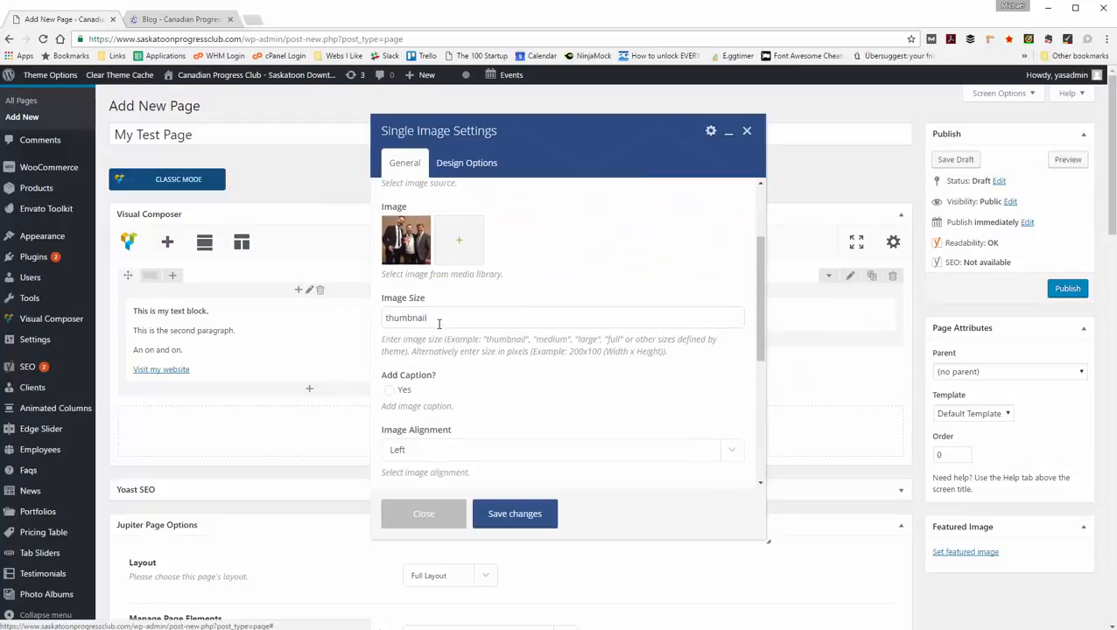
pyautogui.doubleClick(419, 319)
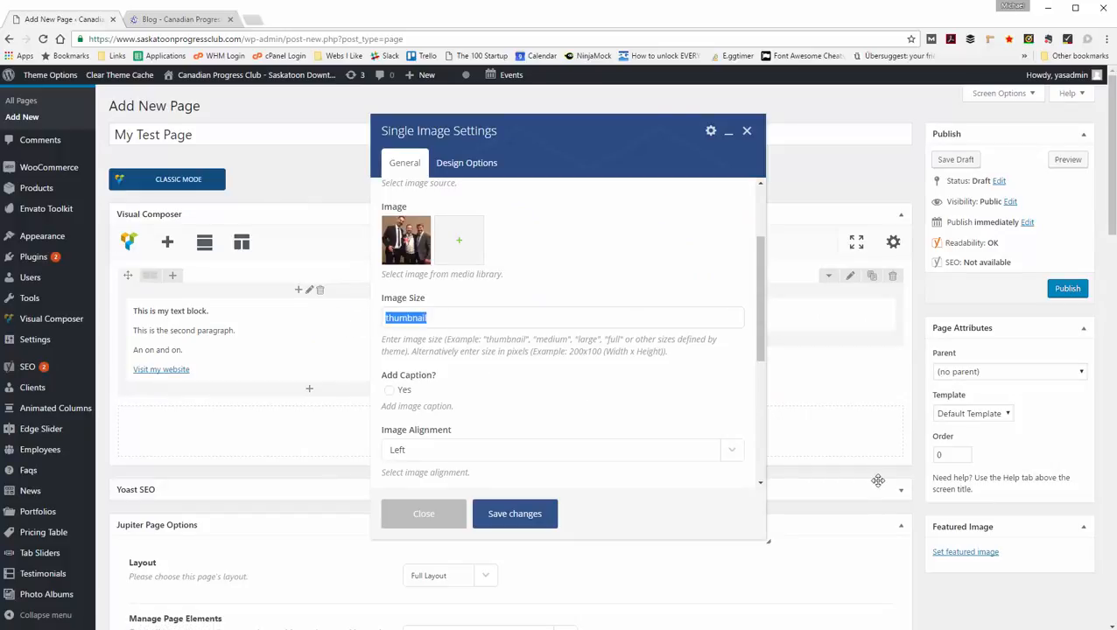
pyautogui.write('full')
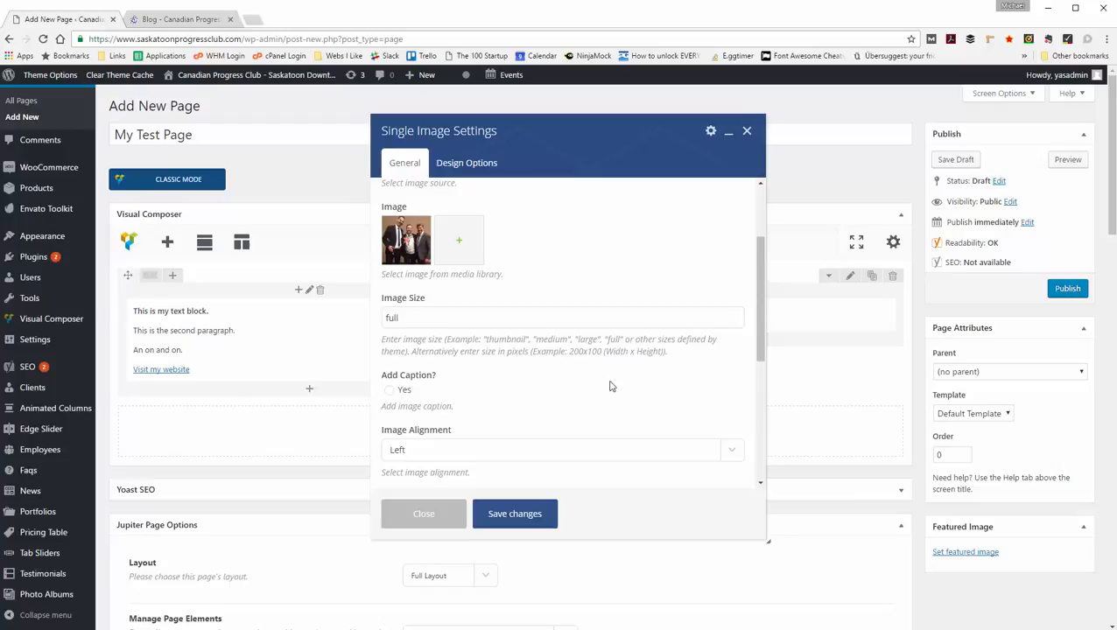
pyautogui.scroll(-1, 604, 390)
pyautogui.moveTo(570, 289); pyautogui.dragTo(600, 291)
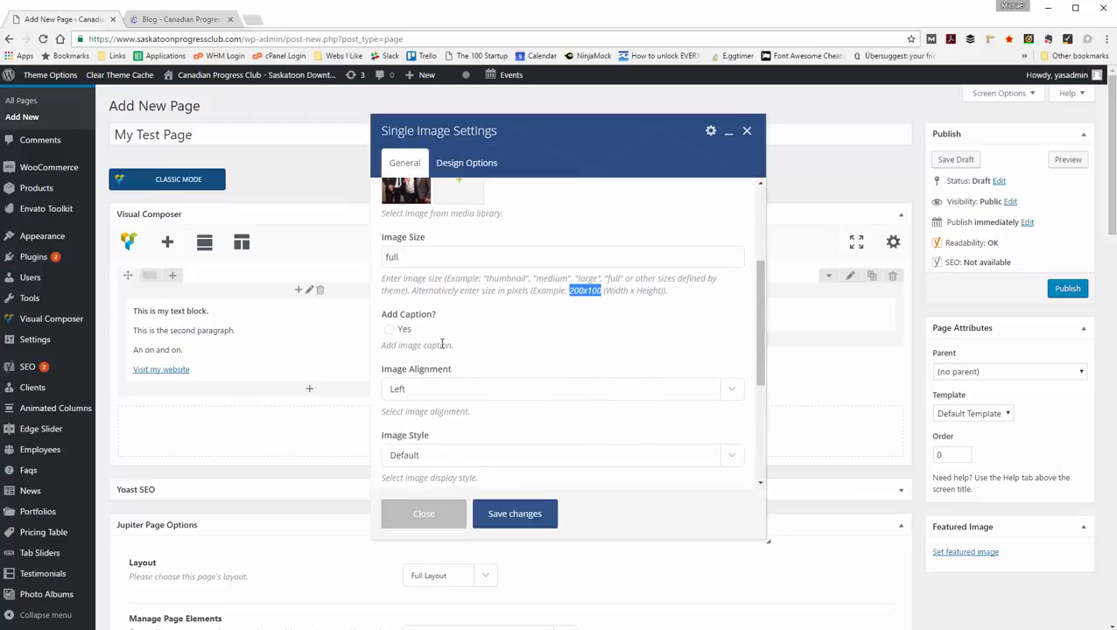
# Set the image alignment to Center and review the image styles, keeping Default
pyautogui.scroll(-1, 528, 351)
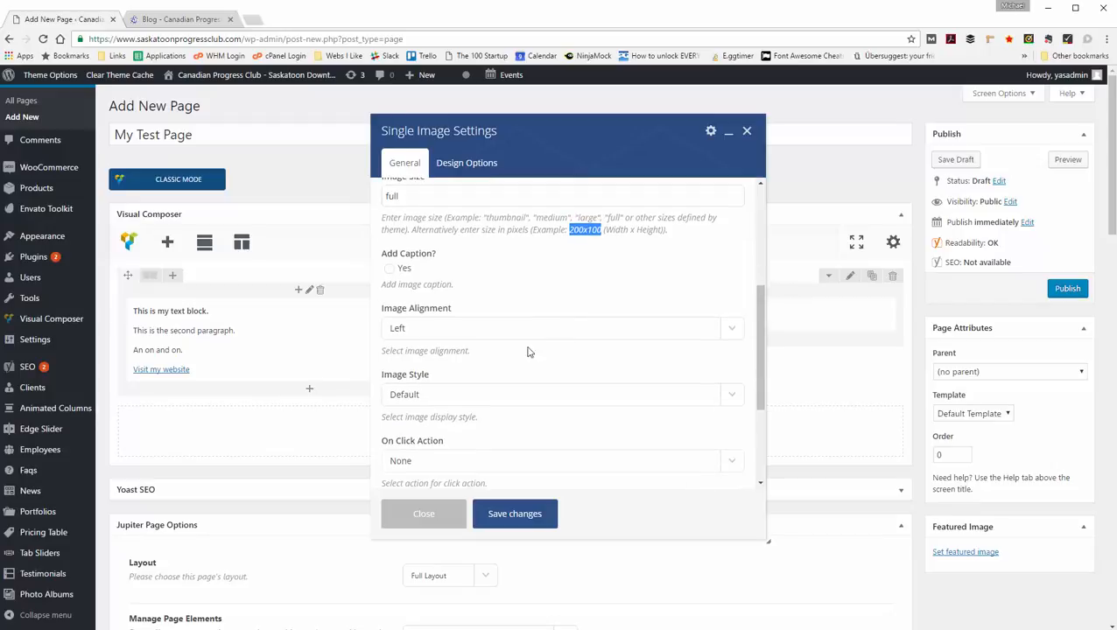
pyautogui.click(477, 332)
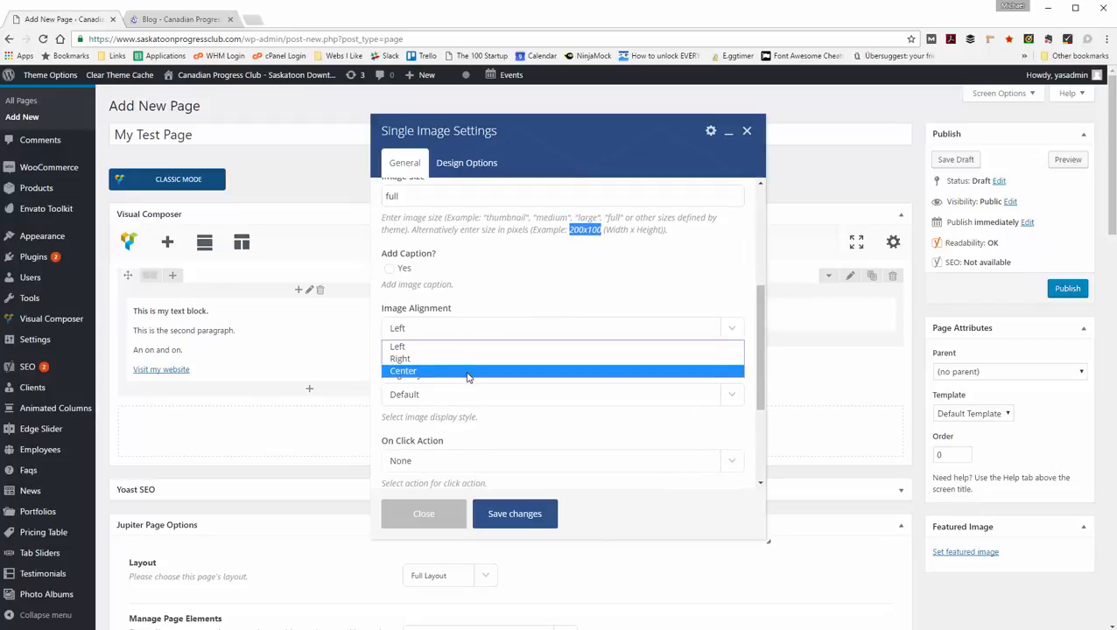
pyautogui.click(467, 371)
pyautogui.scroll(-1, 587, 402)
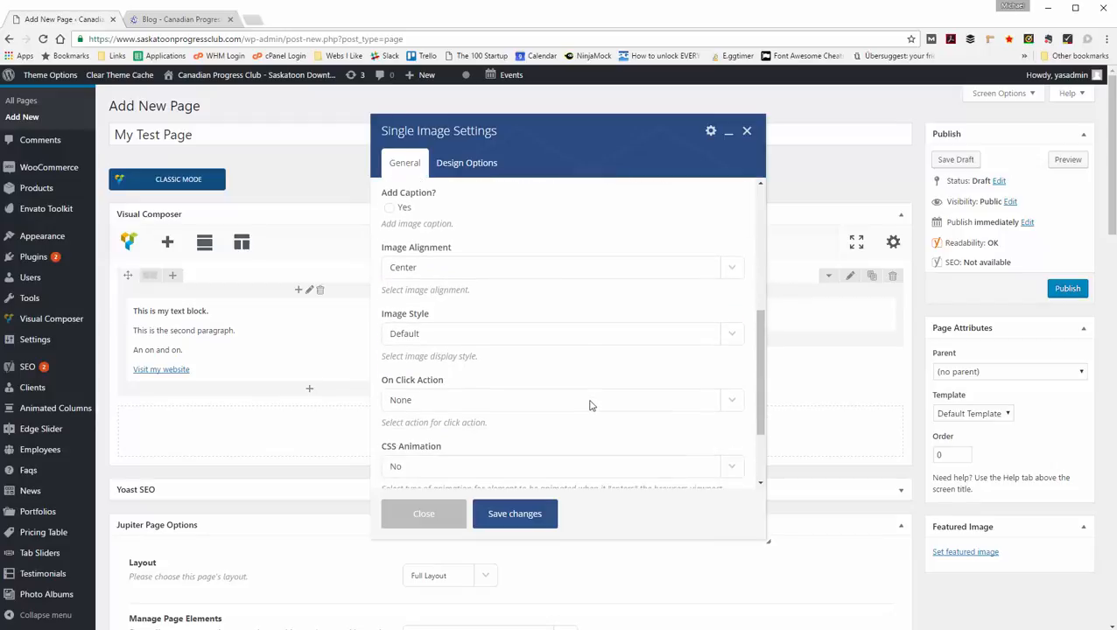
pyautogui.click(578, 336)
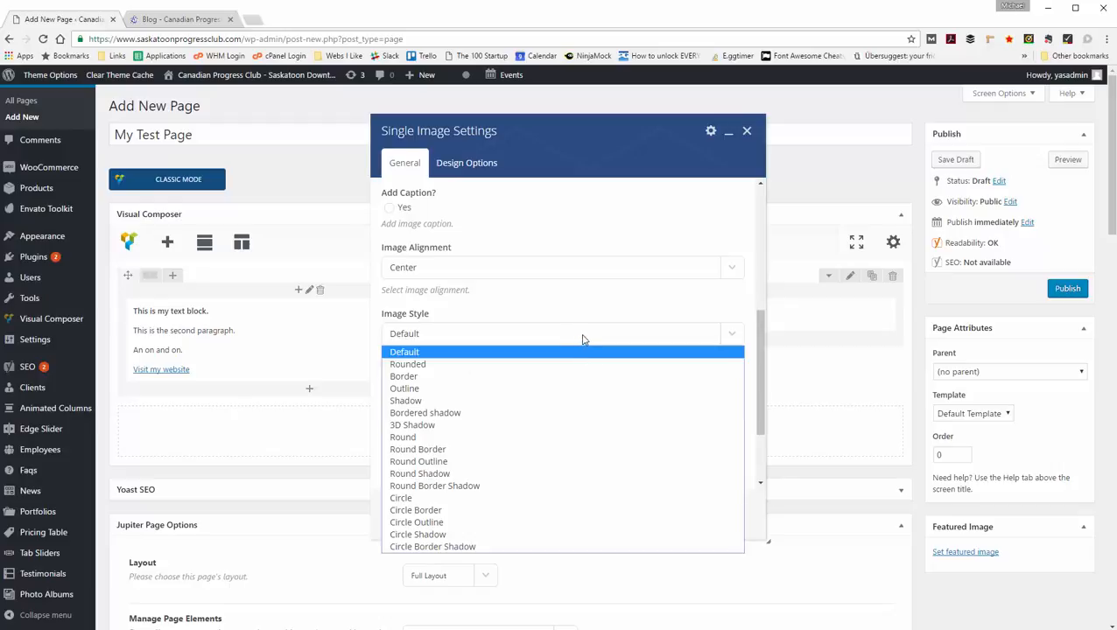
pyautogui.click(582, 337)
# Keep the image's on-click action at None and save the Single Image settings
pyautogui.scroll(-2, 588, 343)
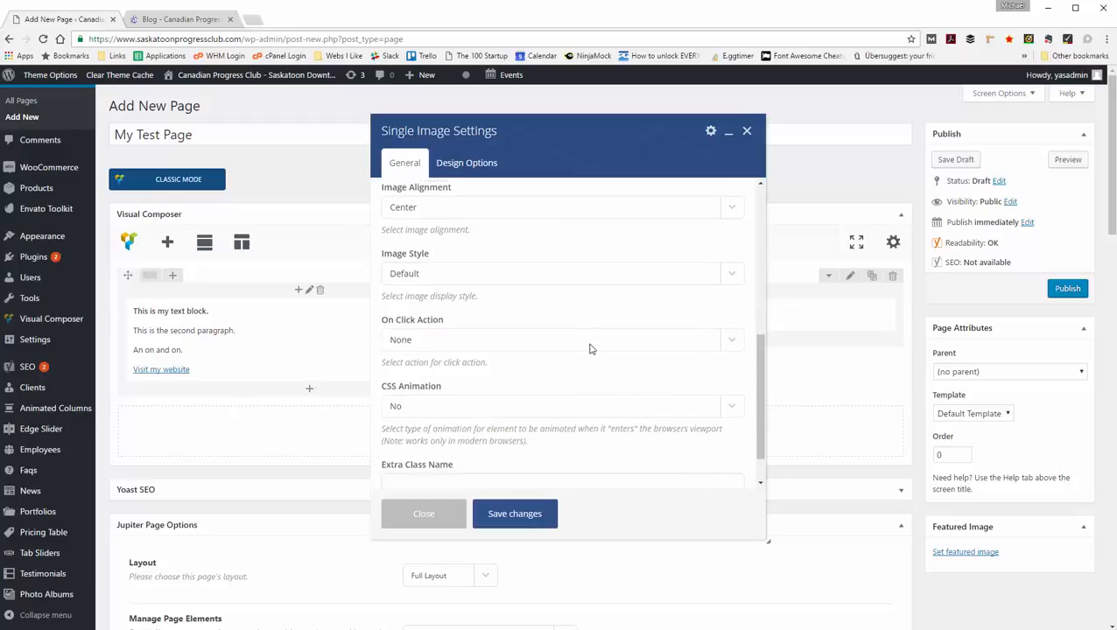
pyautogui.scroll(-1, 656, 355)
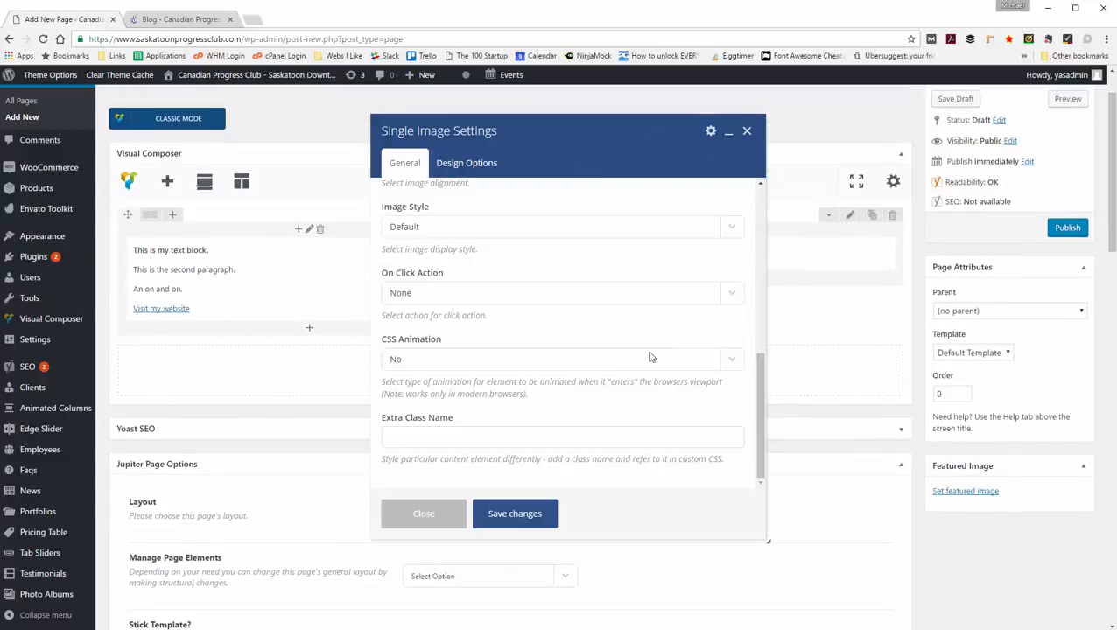
pyautogui.click(482, 296)
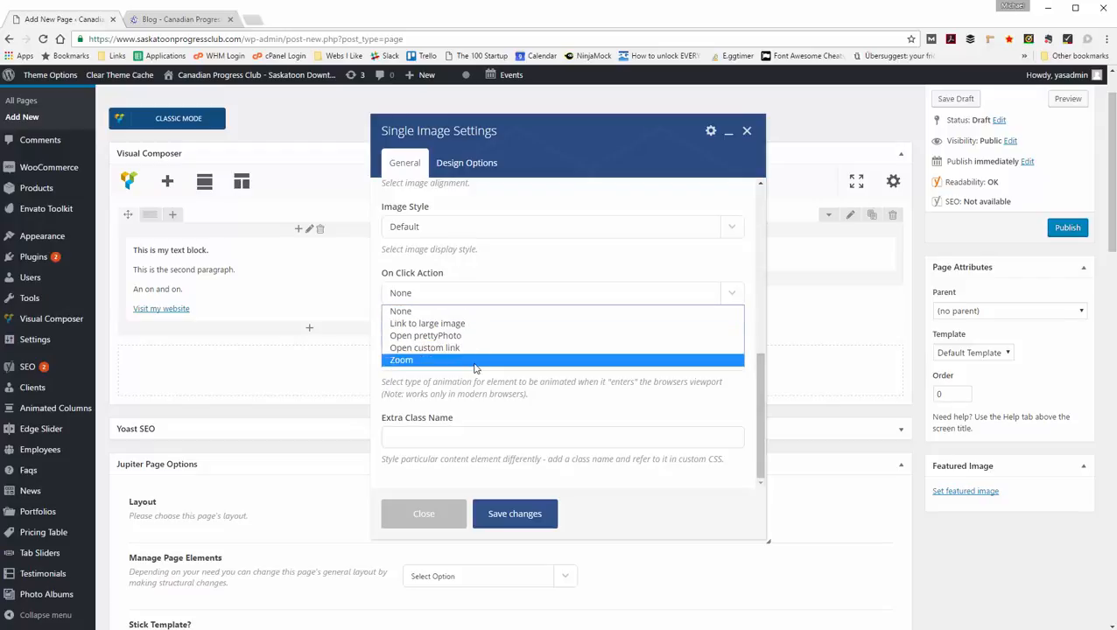
pyautogui.click(504, 314)
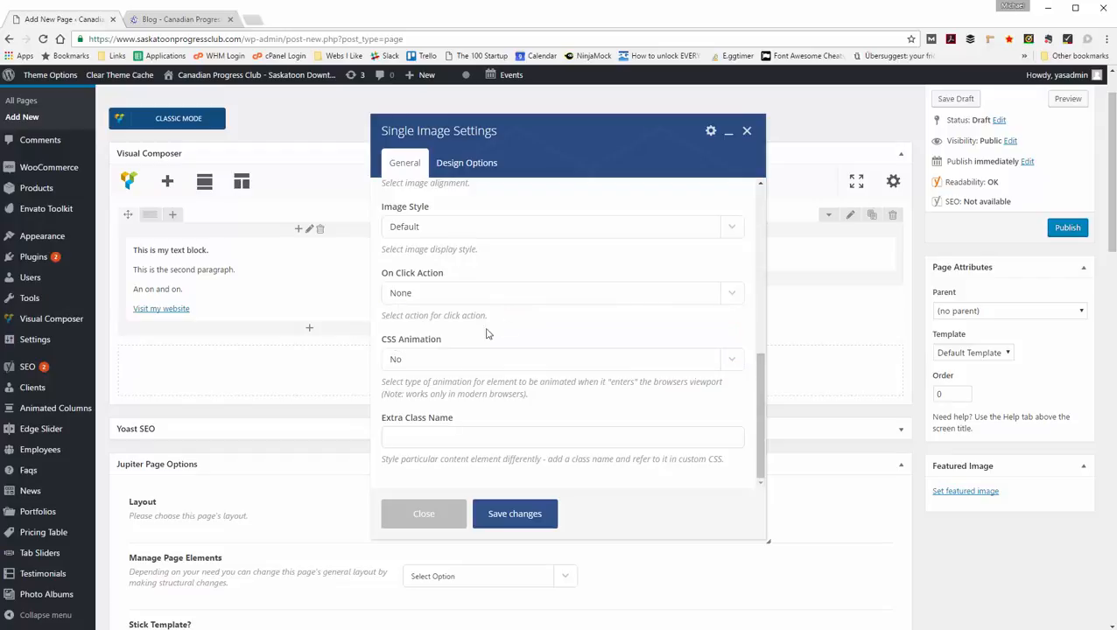
pyautogui.click(527, 517)
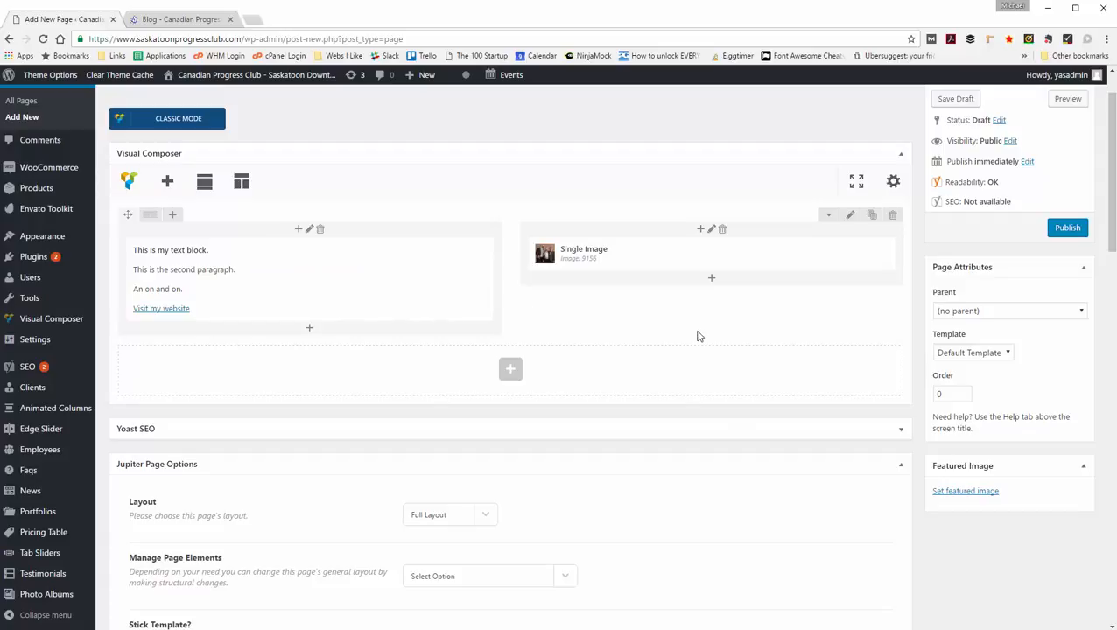
# Publish the page "My Test Page"
pyautogui.scroll(1, 665, 335)
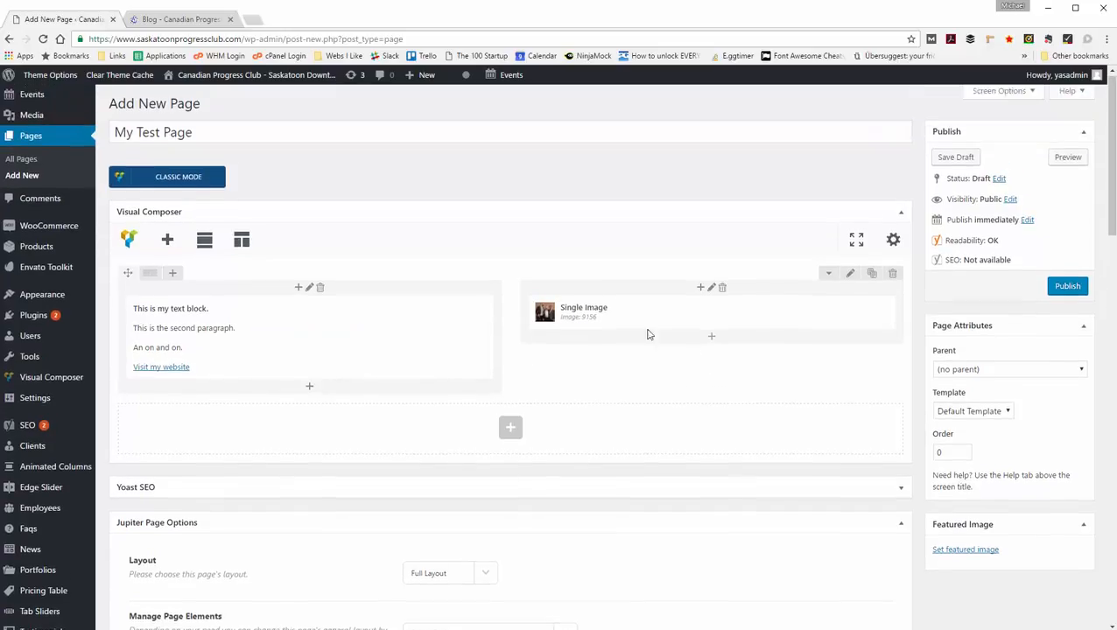
pyautogui.click(1076, 288)
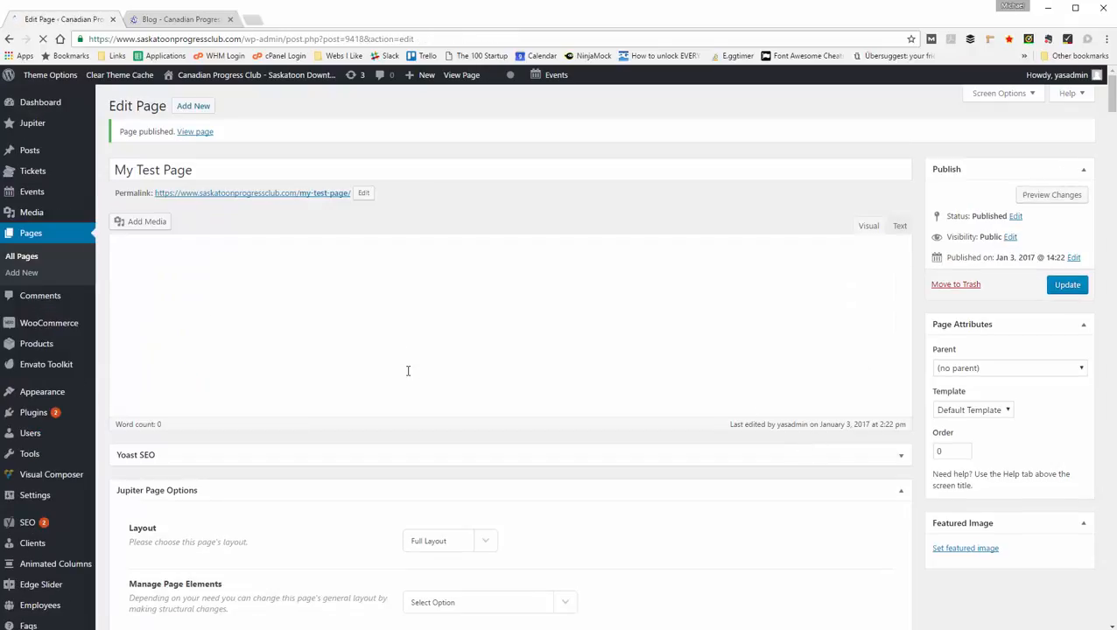
# Open the published page's permalink in a new tab and check its title, text block and image
pyautogui.rightClick(281, 194)
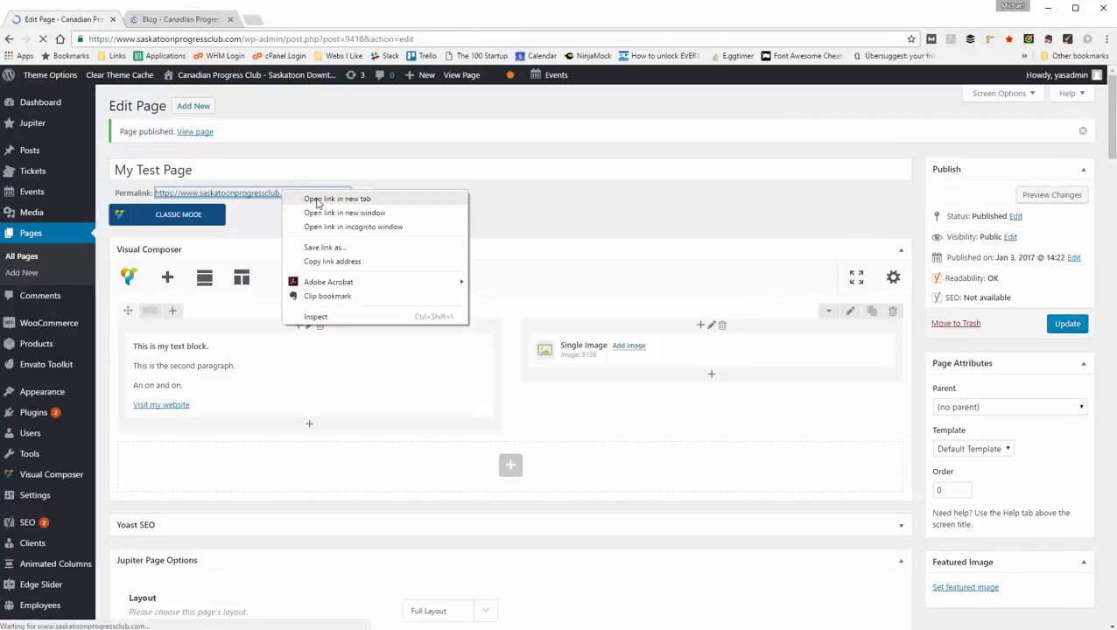
pyautogui.click(324, 198)
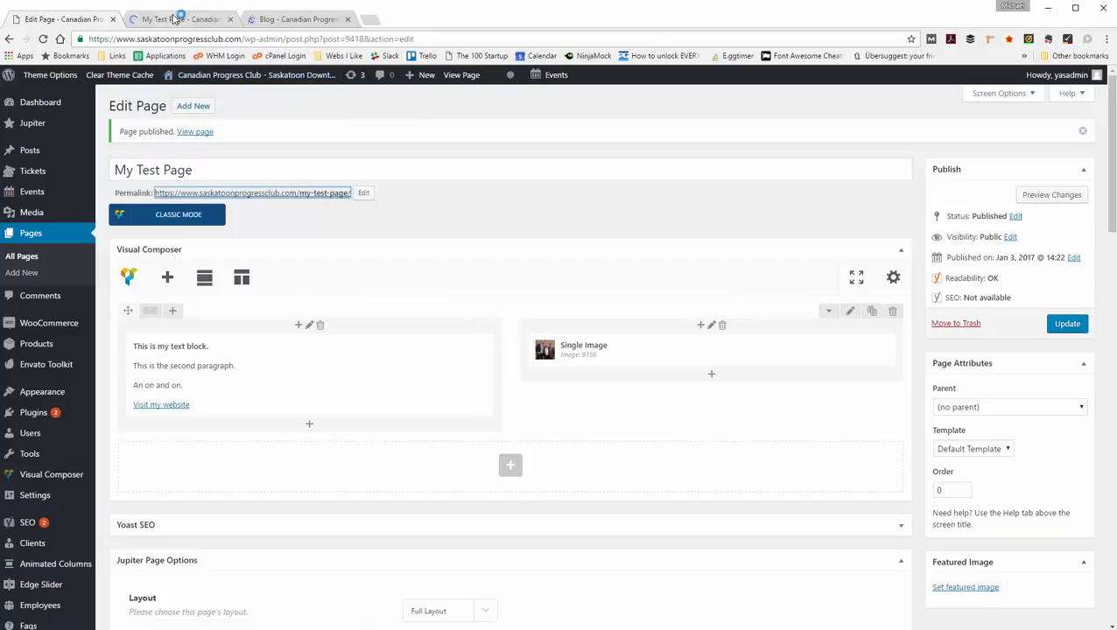
pyautogui.click(166, 18)
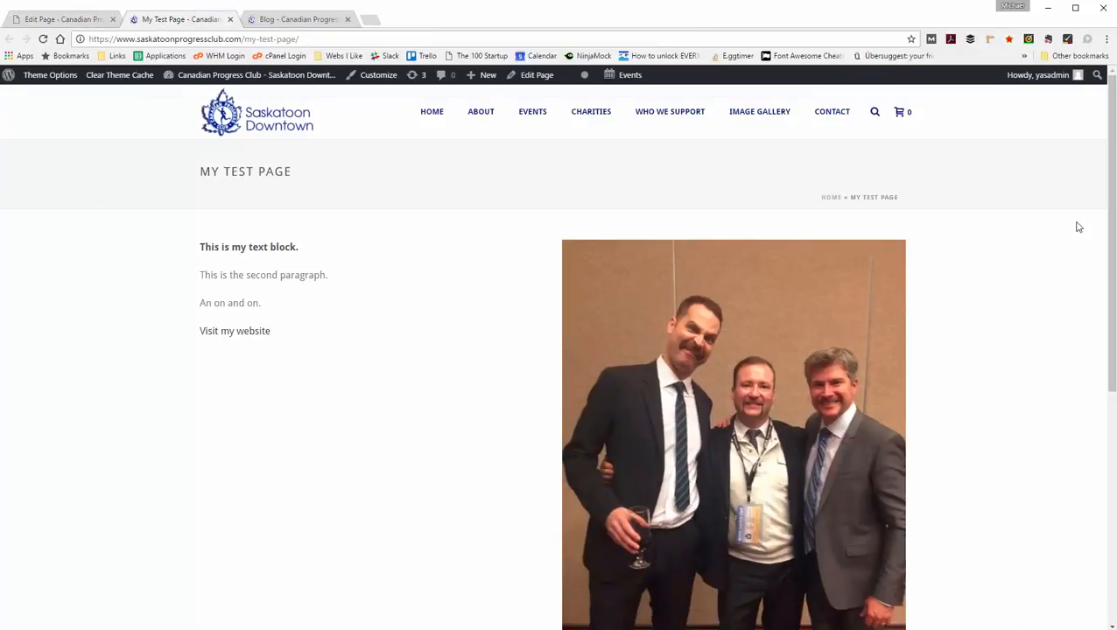
pyautogui.scroll(-1, 994, 473)
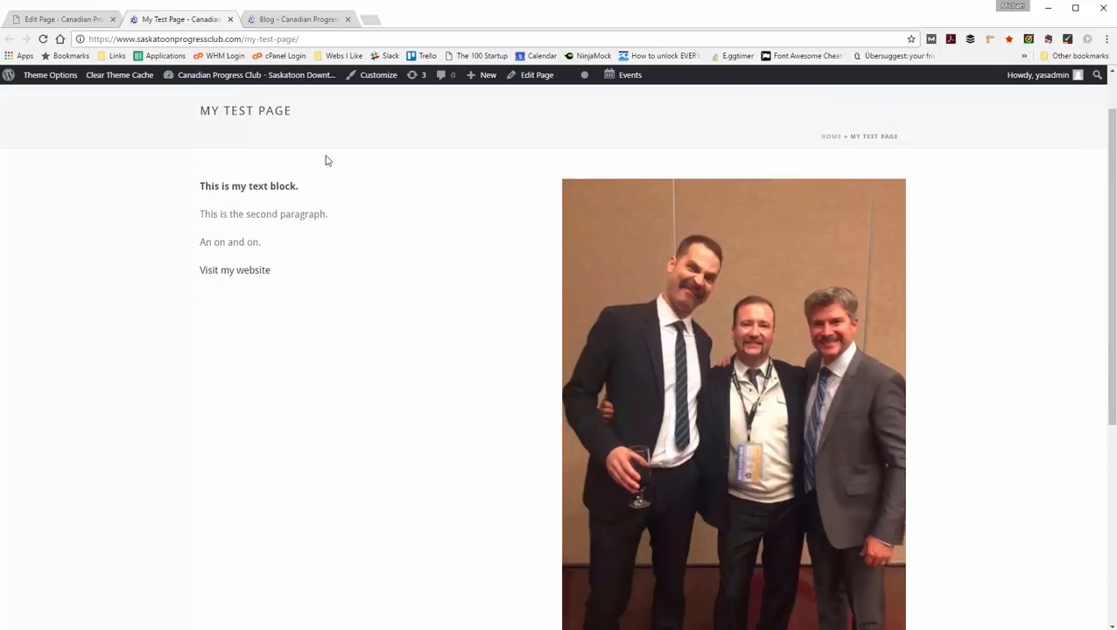
pyautogui.moveTo(332, 128); pyautogui.dragTo(180, 114)
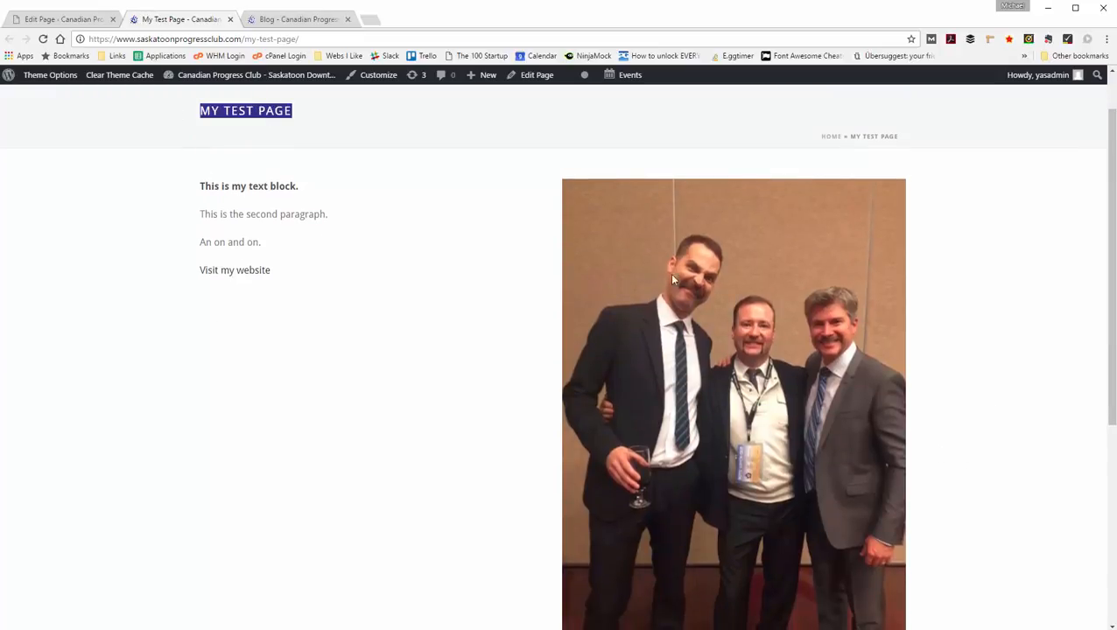
# Look over the rest of the published My Test Page down to its footer and return to the page editor
pyautogui.scroll(-2, 691, 328)
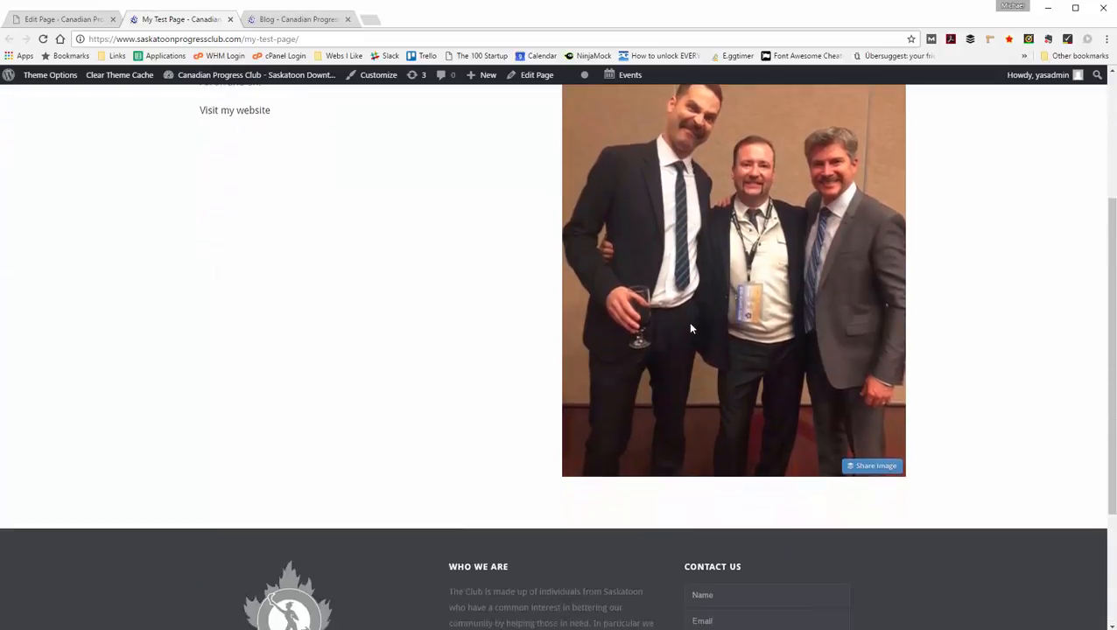
pyautogui.scroll(3, 691, 328)
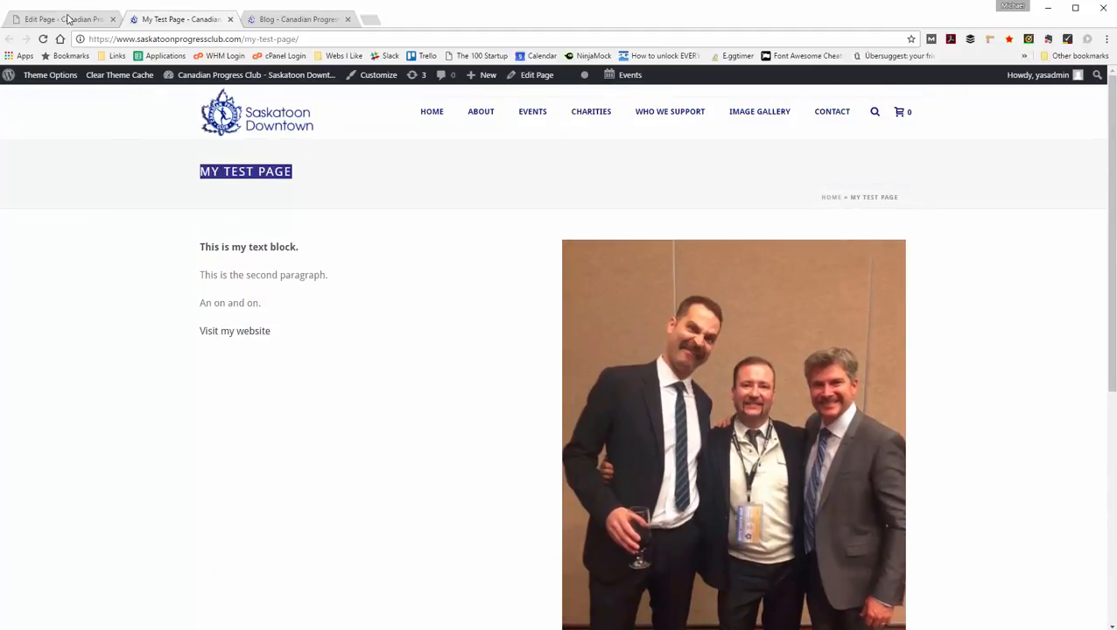
pyautogui.click(69, 18)
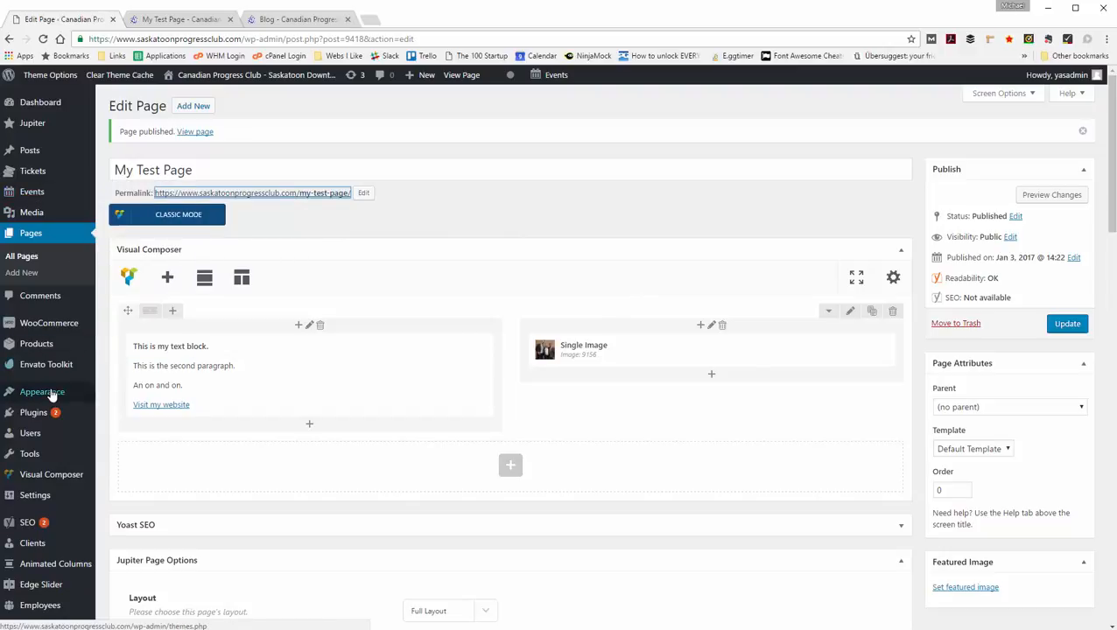
# Add My Test Page to the Main Navigation (Primary Navigation) menu
pyautogui.moveTo(50, 394)
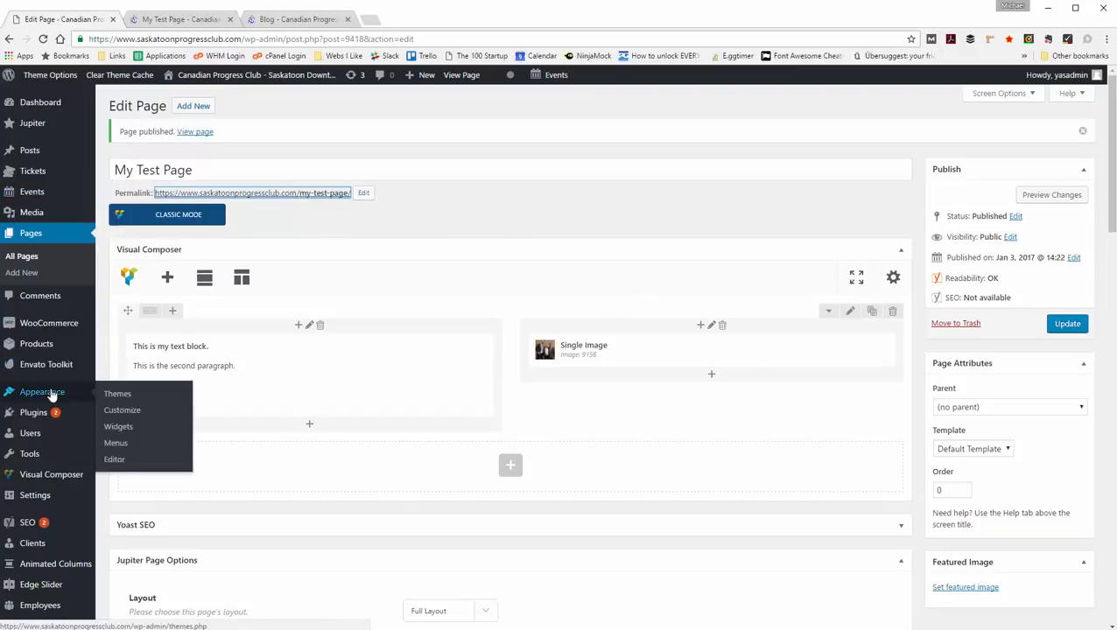
pyautogui.click(120, 446)
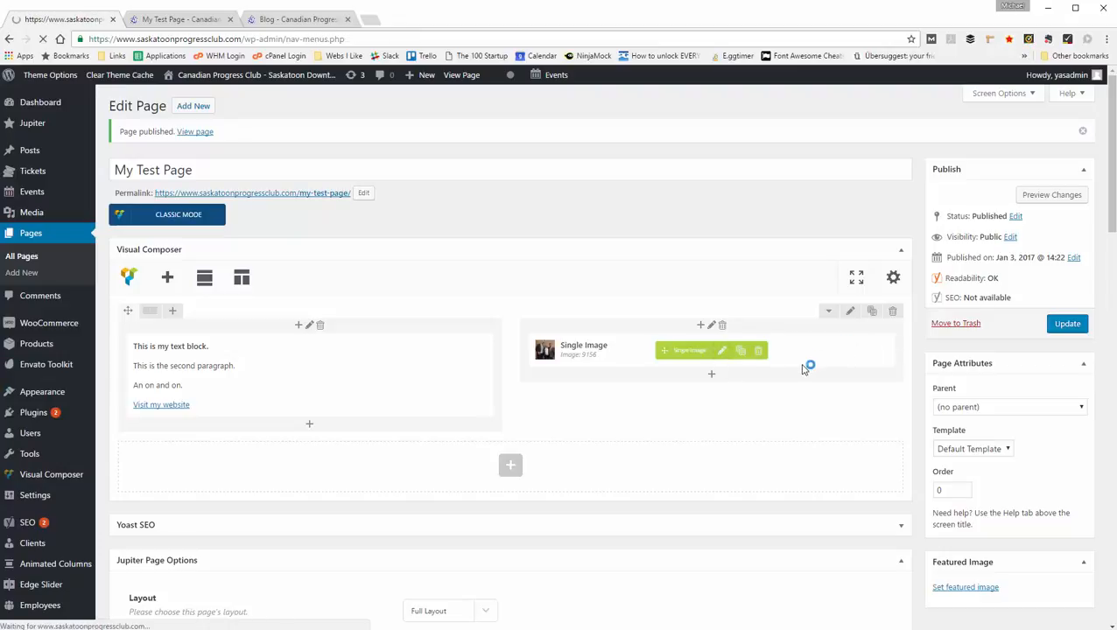
pyautogui.scroll(-1, 738, 367)
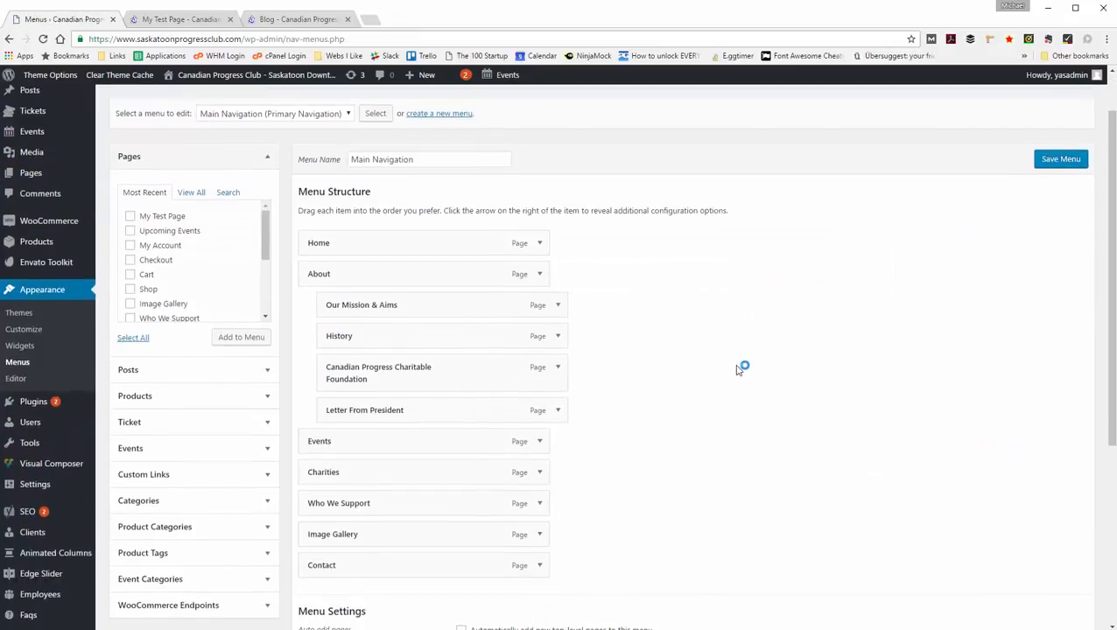
pyautogui.click(350, 114)
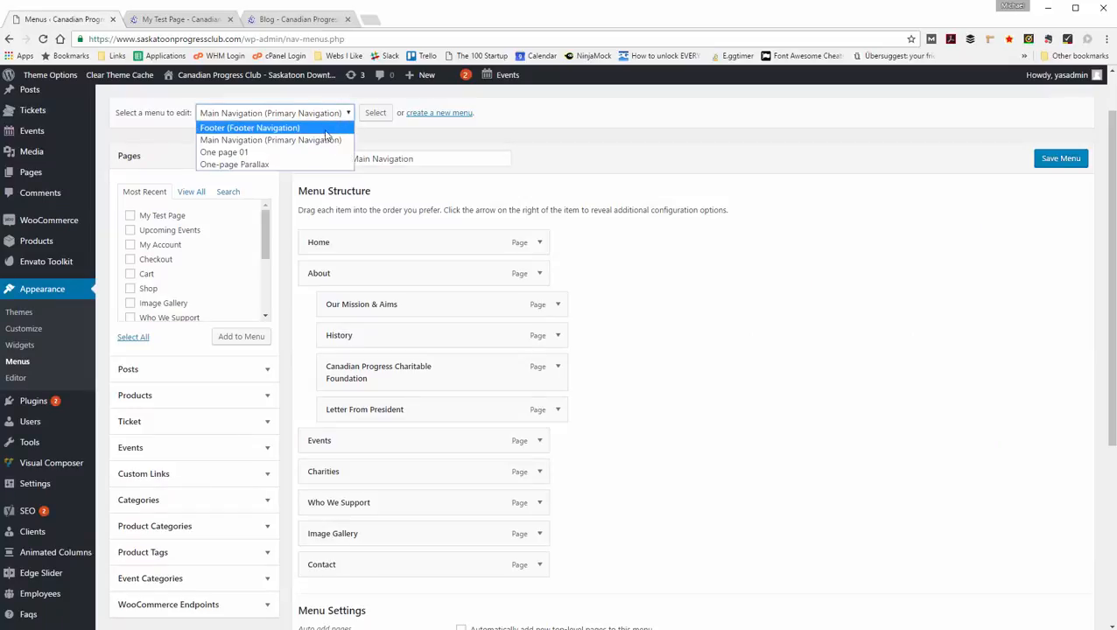
pyautogui.click(329, 145)
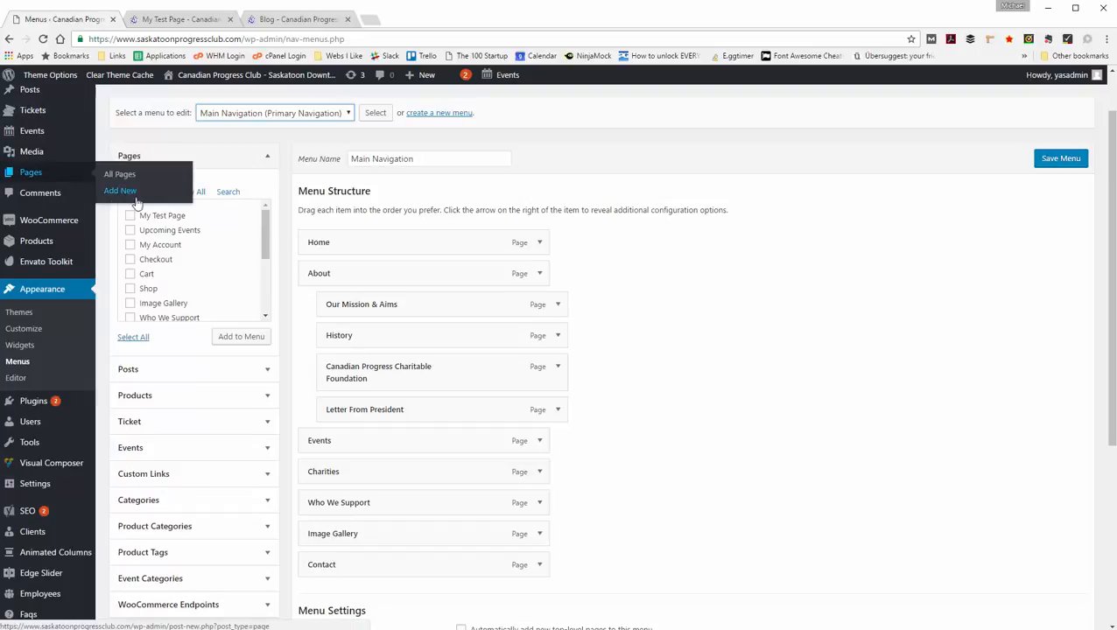
pyautogui.click(130, 216)
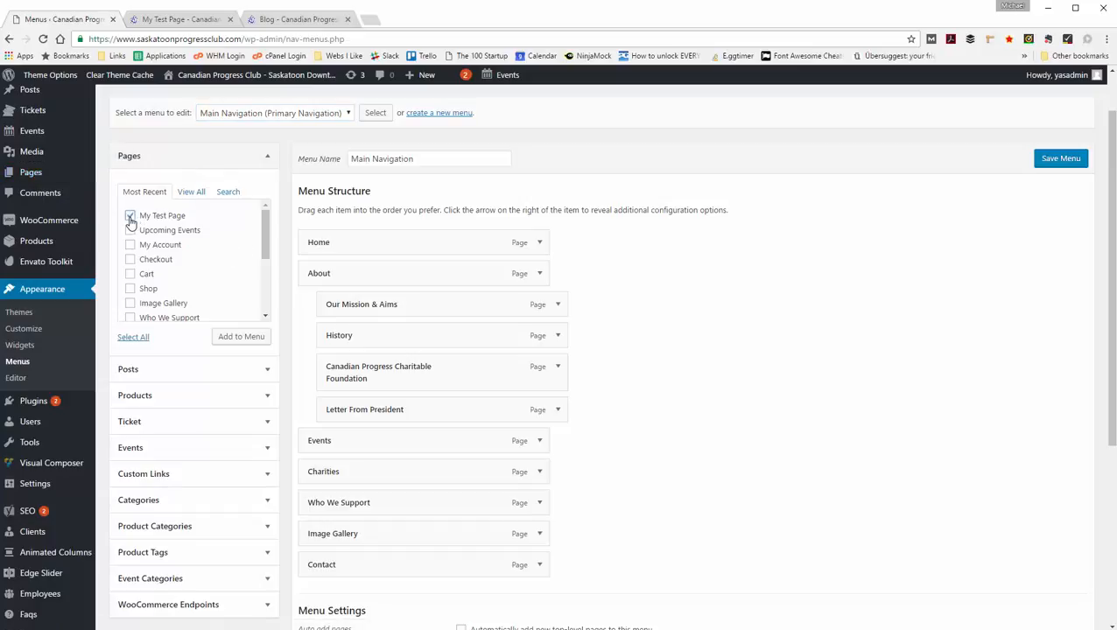
pyautogui.click(243, 338)
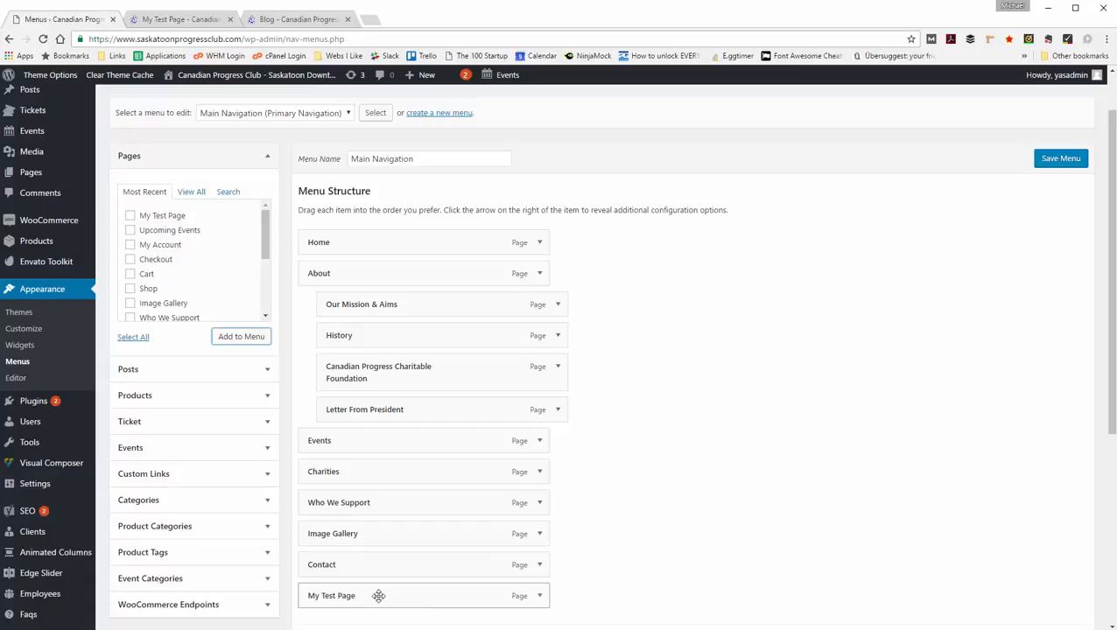
# Move the My Test Page menu item directly below Events as its sub-item and save the menu
pyautogui.moveTo(356, 591); pyautogui.dragTo(362, 468)
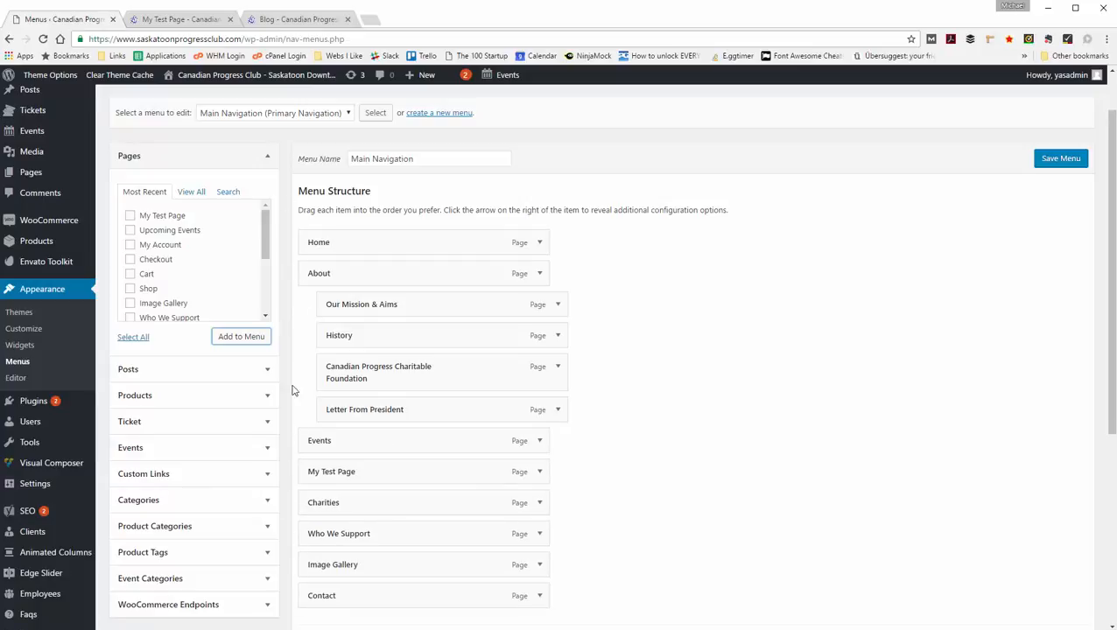
pyautogui.moveTo(339, 471)
pyautogui.mouseDown()
pyautogui.moveTo(370, 467)
pyautogui.moveTo(321, 477)
pyautogui.mouseUp()
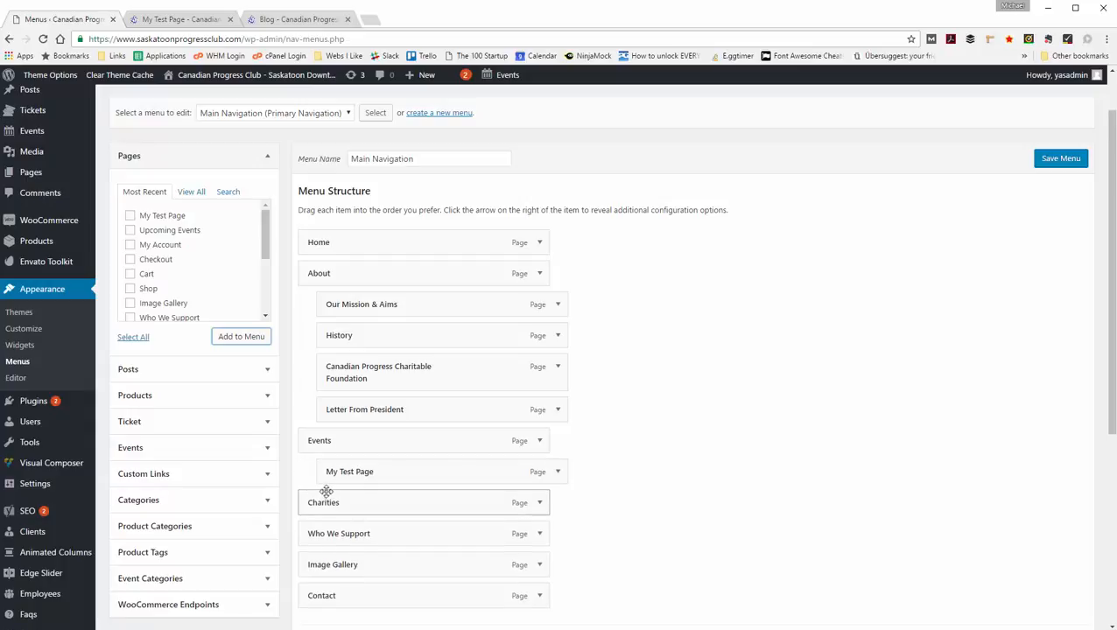
pyautogui.click(1070, 164)
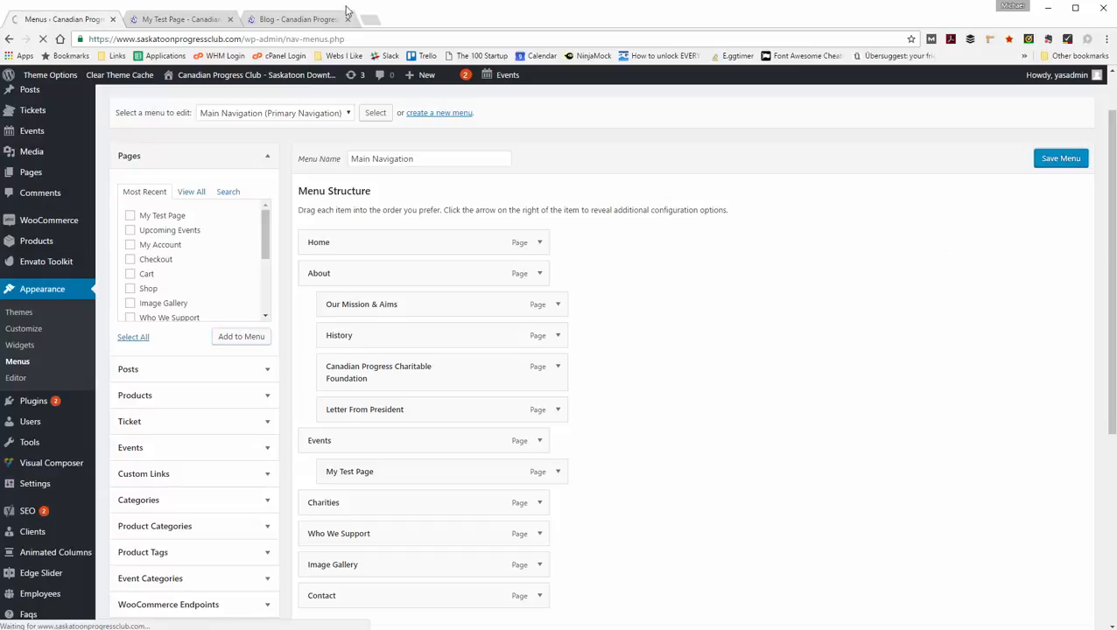
# Reload the published My Test Page and check the Events submenu in the site navigation
pyautogui.click(178, 17)
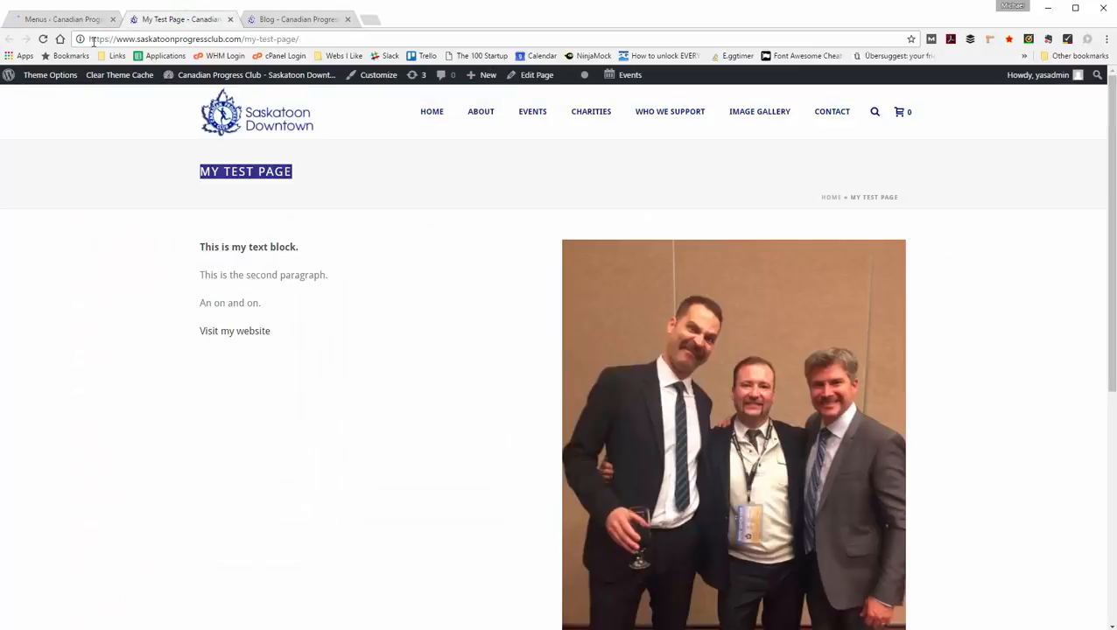
pyautogui.click(41, 40)
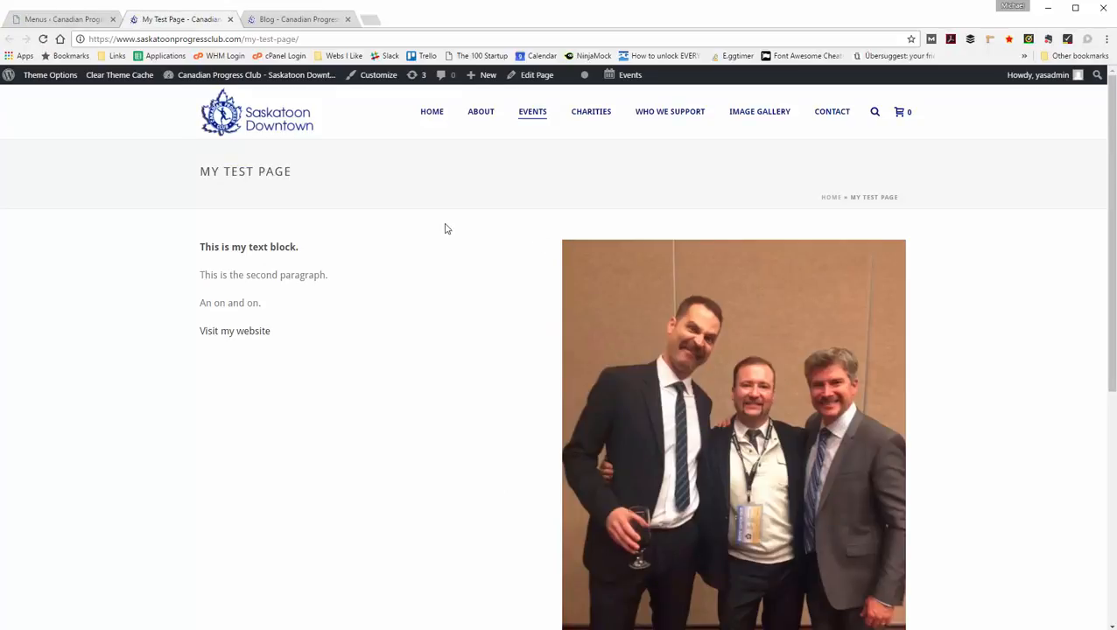
pyautogui.moveTo(524, 122)
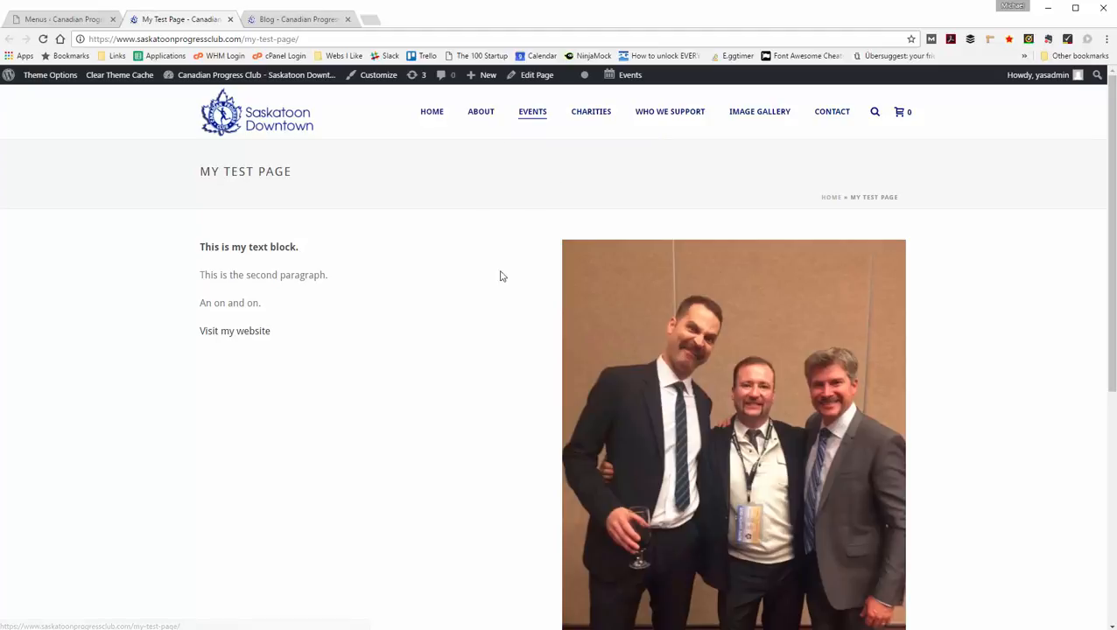
# Remove the My Test Page item from the Main Navigation menu and save the menu
pyautogui.click(74, 19)
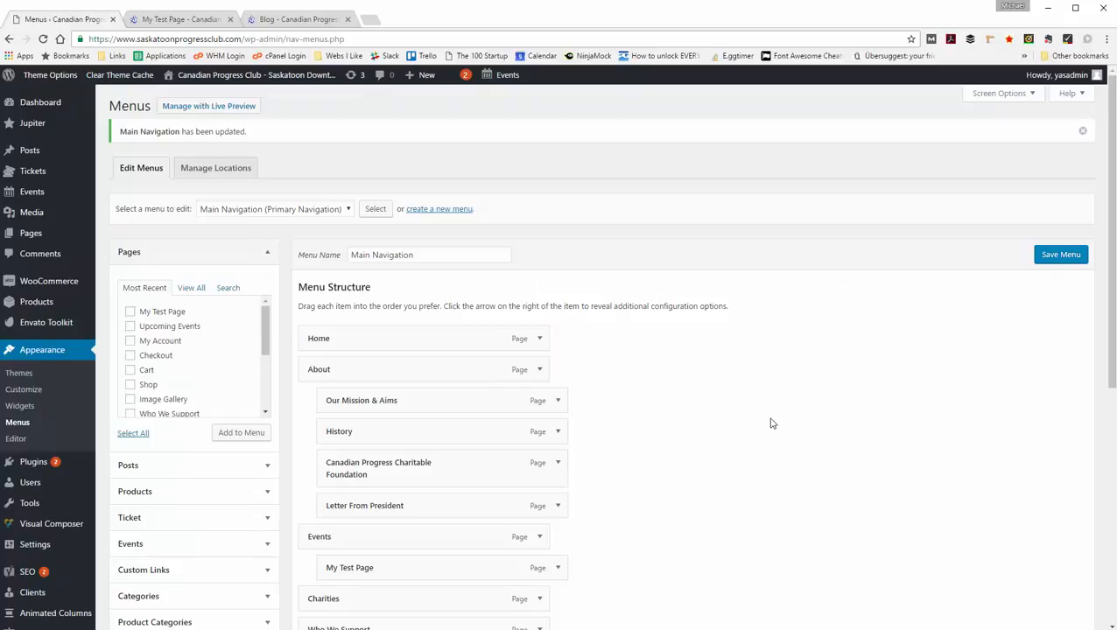
pyautogui.scroll(-3, 733, 416)
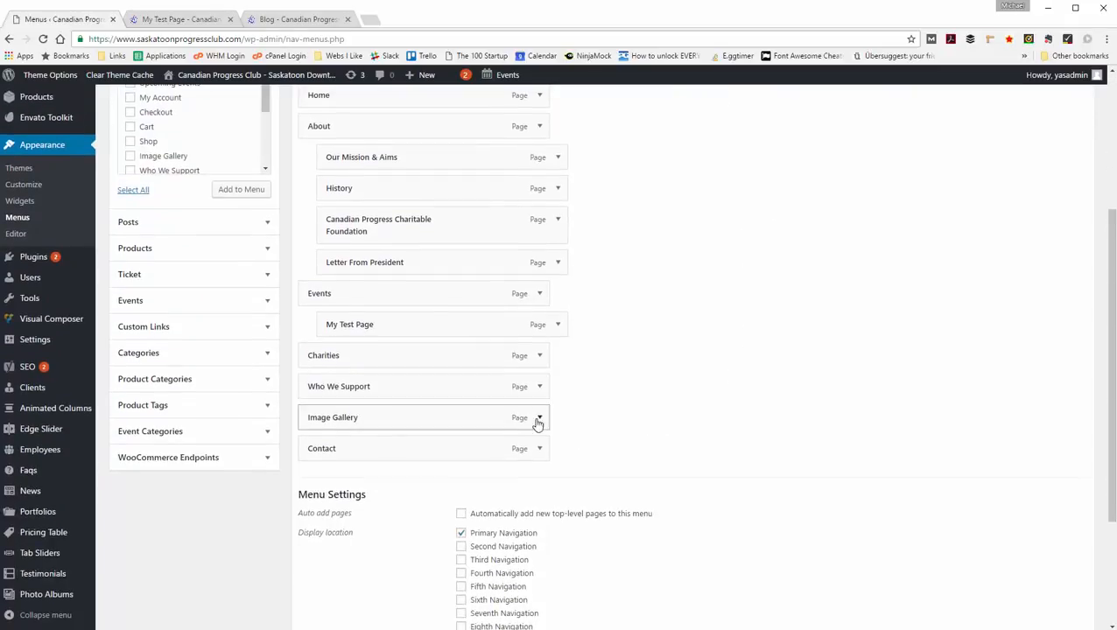
pyautogui.click(558, 328)
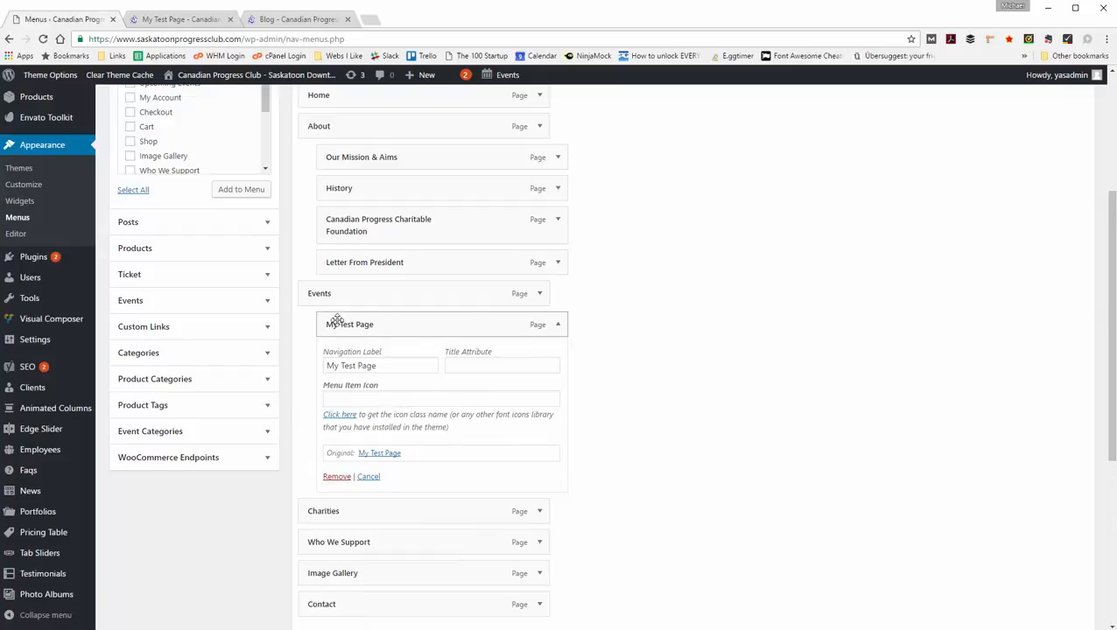
pyautogui.click(339, 479)
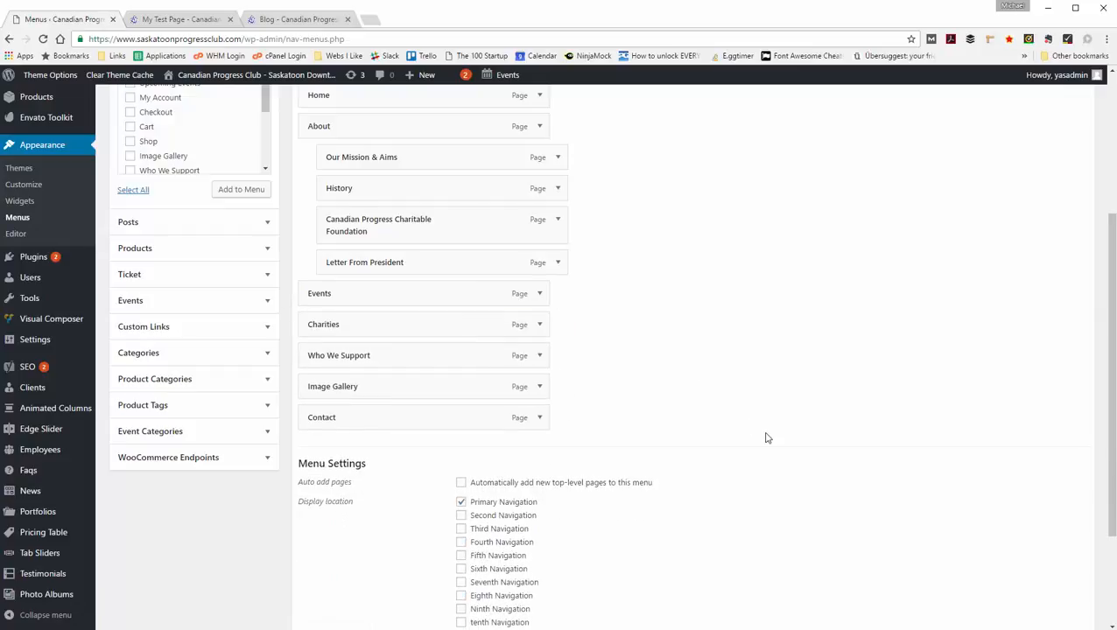
pyautogui.scroll(-2, 766, 444)
pyautogui.click(1064, 564)
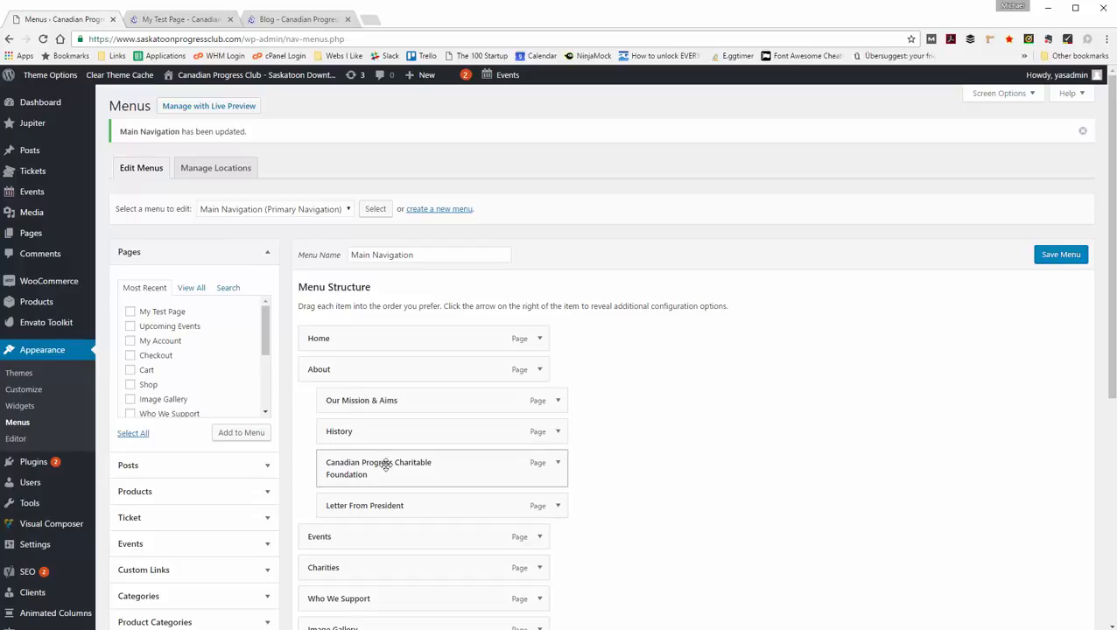
# Open the National Convention post for editing from the list of all posts
pyautogui.moveTo(26, 161)
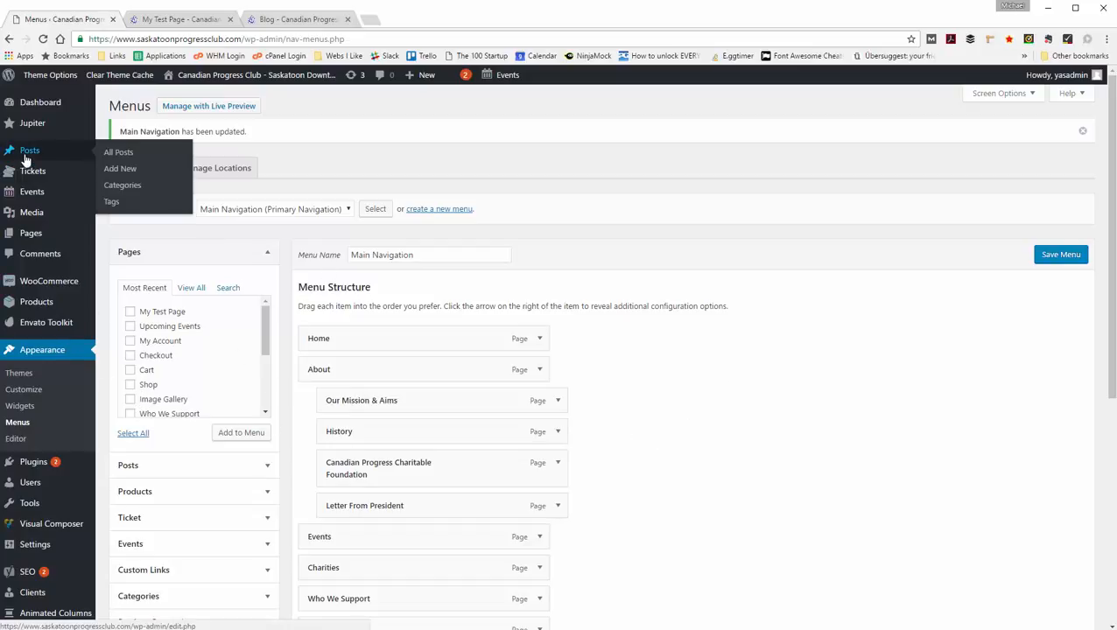
pyautogui.click(39, 155)
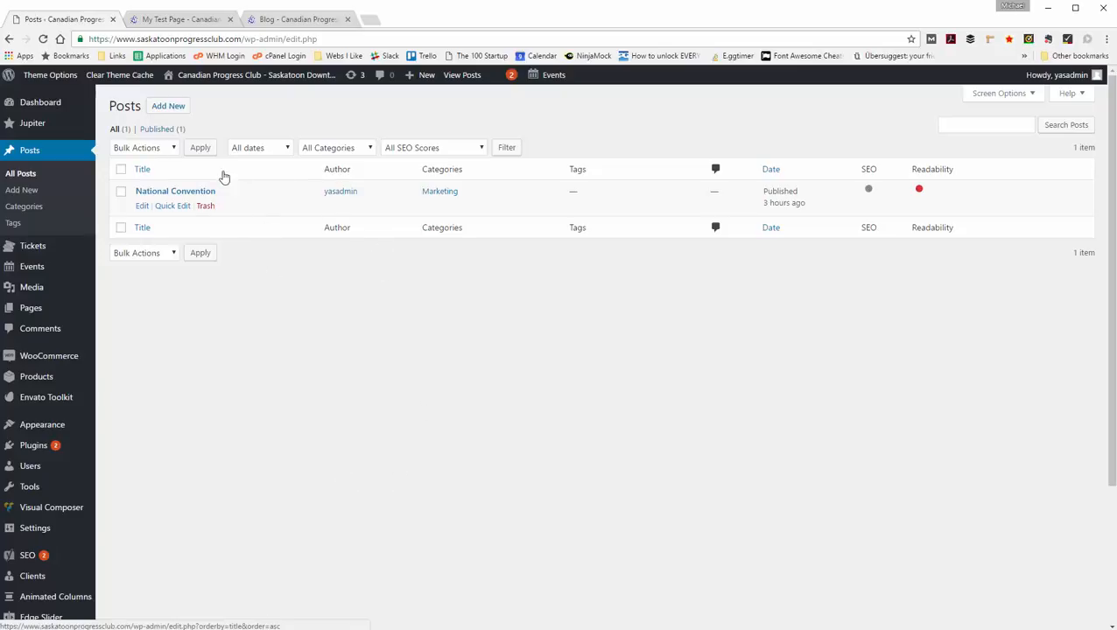
pyautogui.click(188, 197)
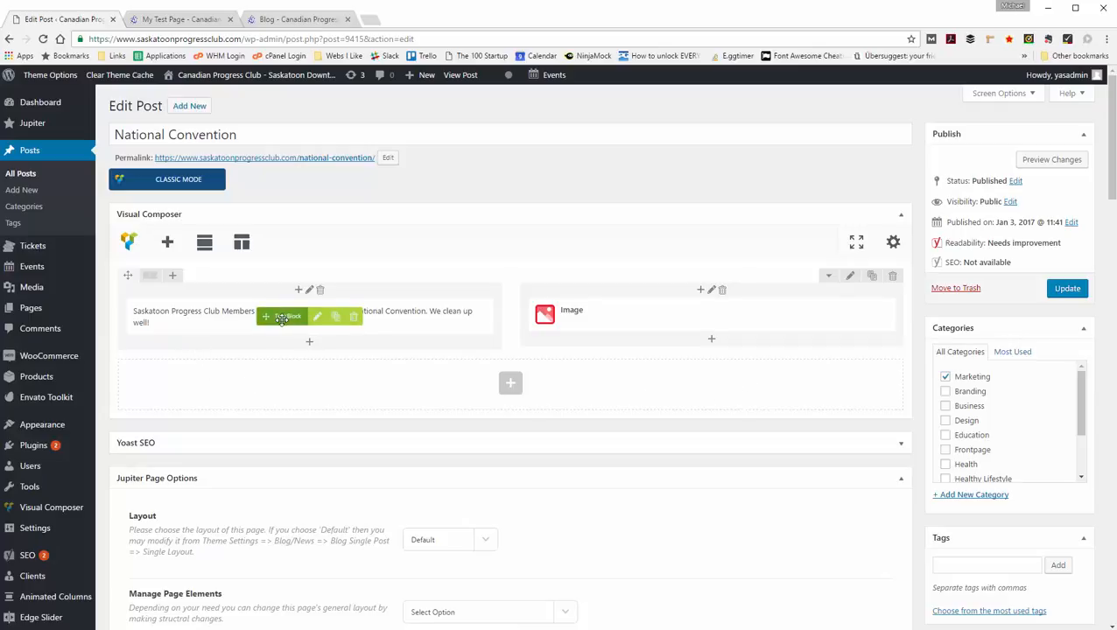
# Add the paragraph "Add a new paragraph here." to the post's text block, correct its spelling and save the block
pyautogui.click(317, 319)
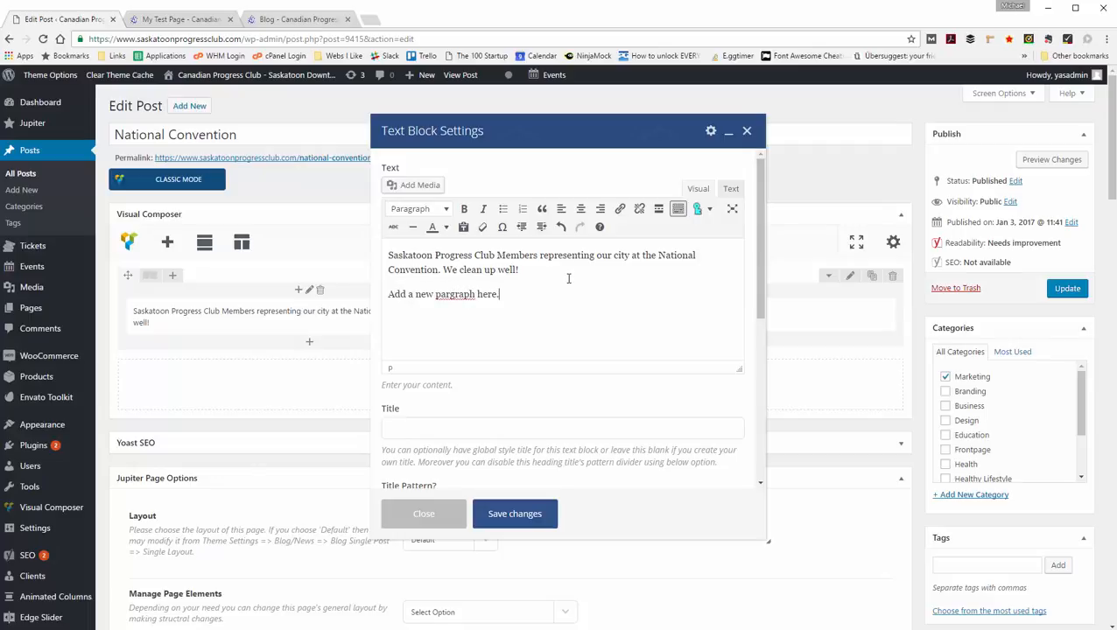
pyautogui.rightClick(441, 300)
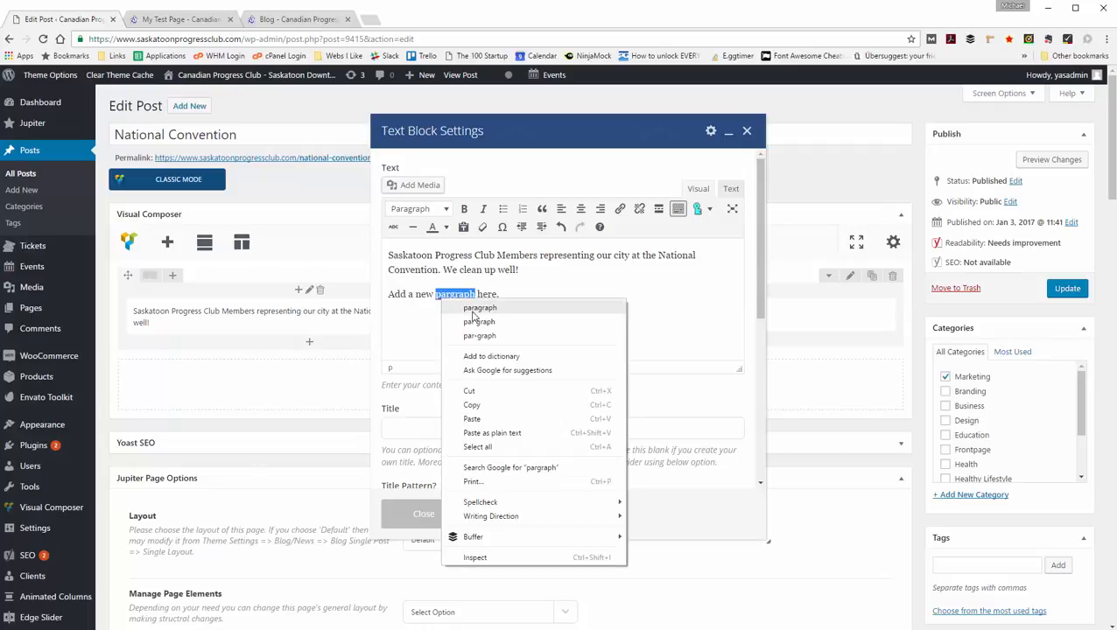
pyautogui.click(469, 313)
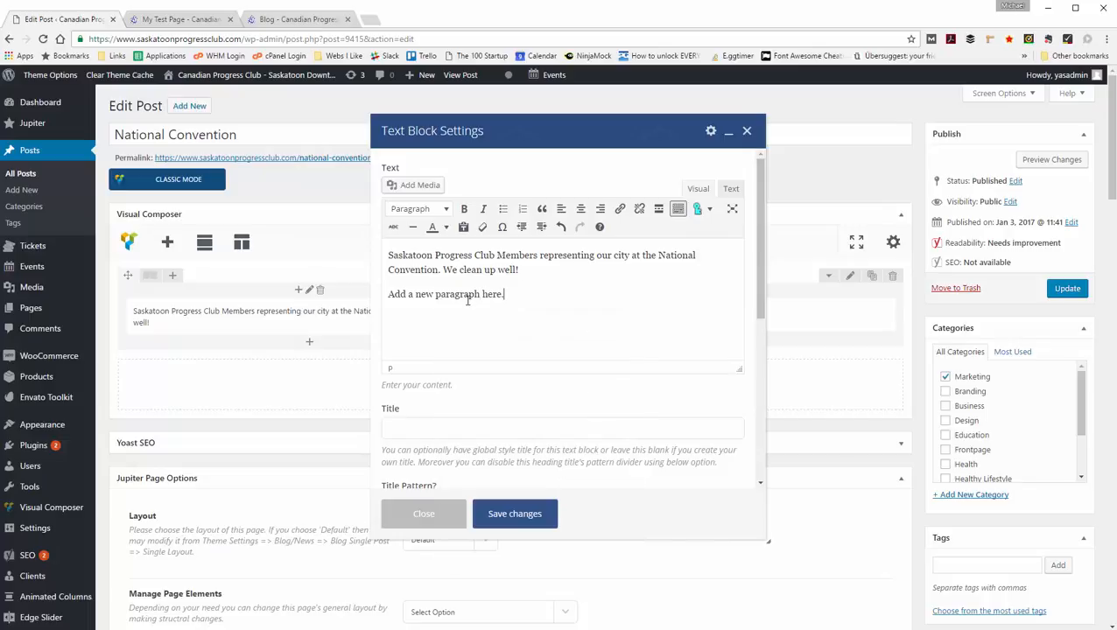
pyautogui.click(541, 522)
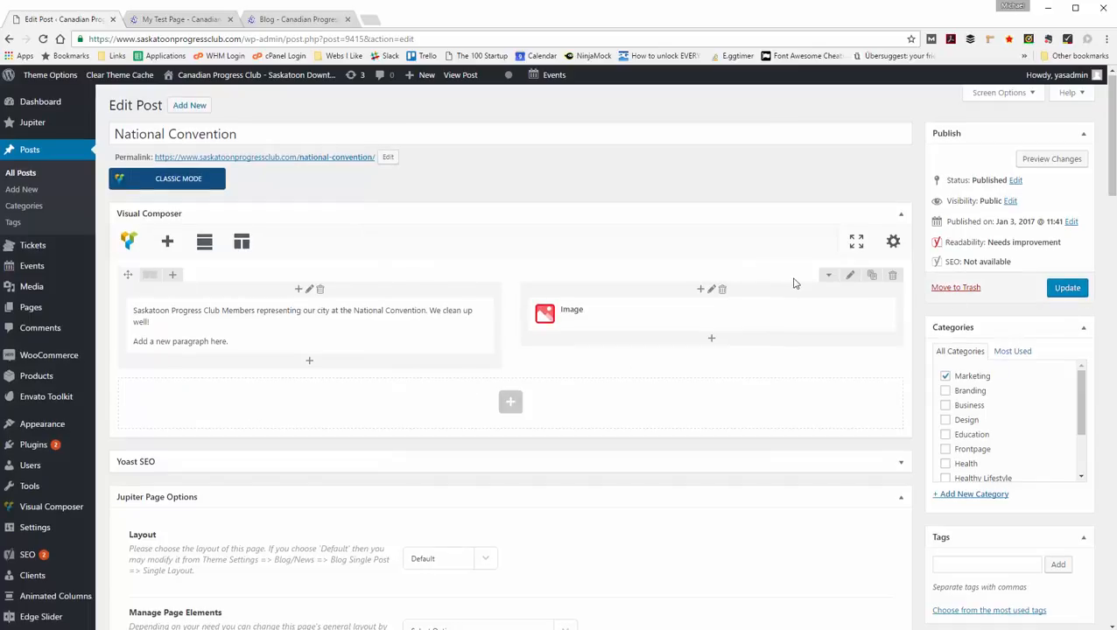
# Review the available post categories, keeping Marketing, and update the National Convention post
pyautogui.scroll(-1, 794, 284)
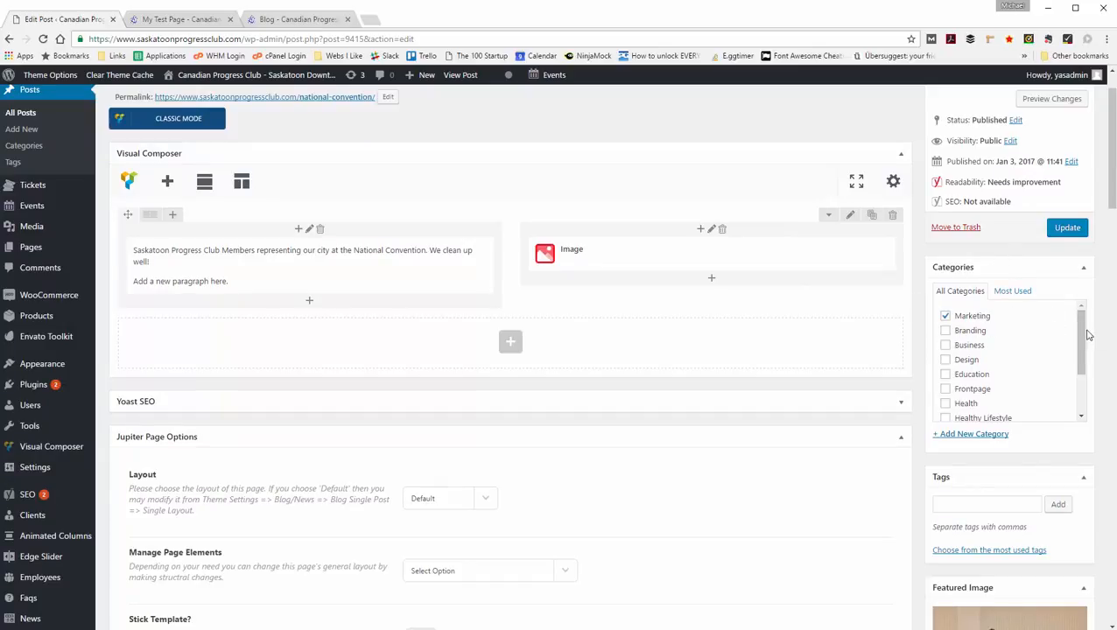
pyautogui.moveTo(1082, 335); pyautogui.dragTo(1084, 377)
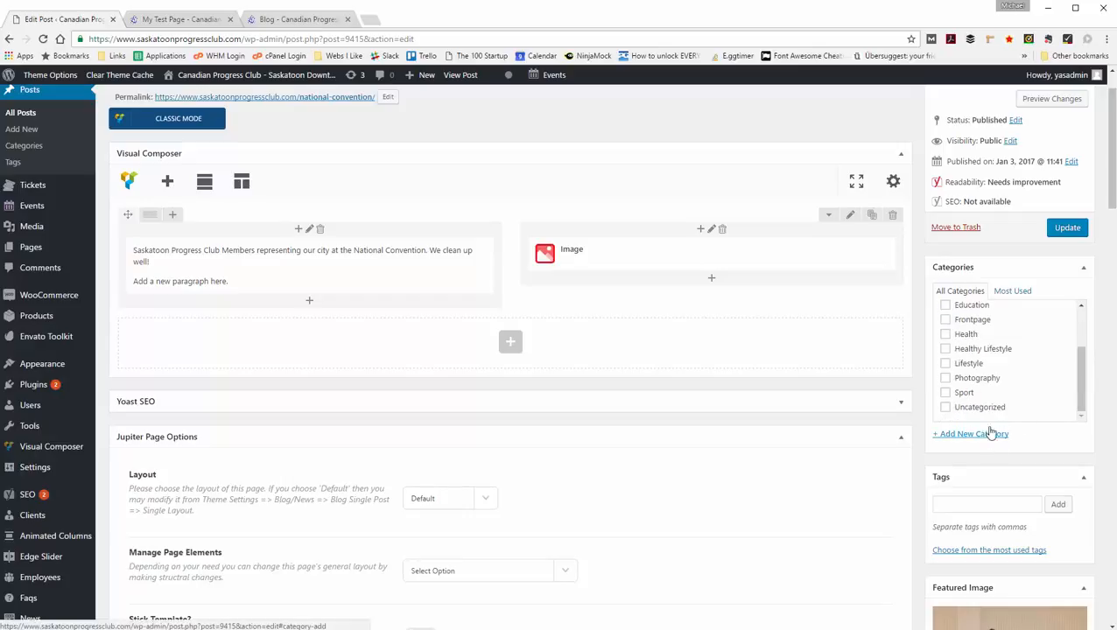
pyautogui.moveTo(1084, 378); pyautogui.dragTo(1087, 319)
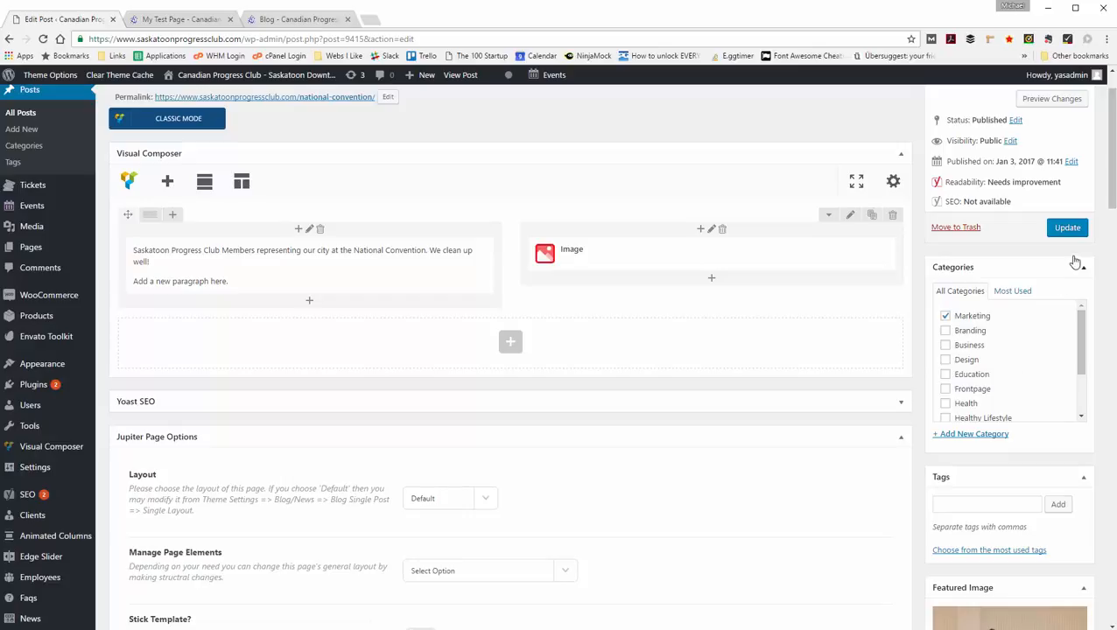
pyautogui.click(1063, 228)
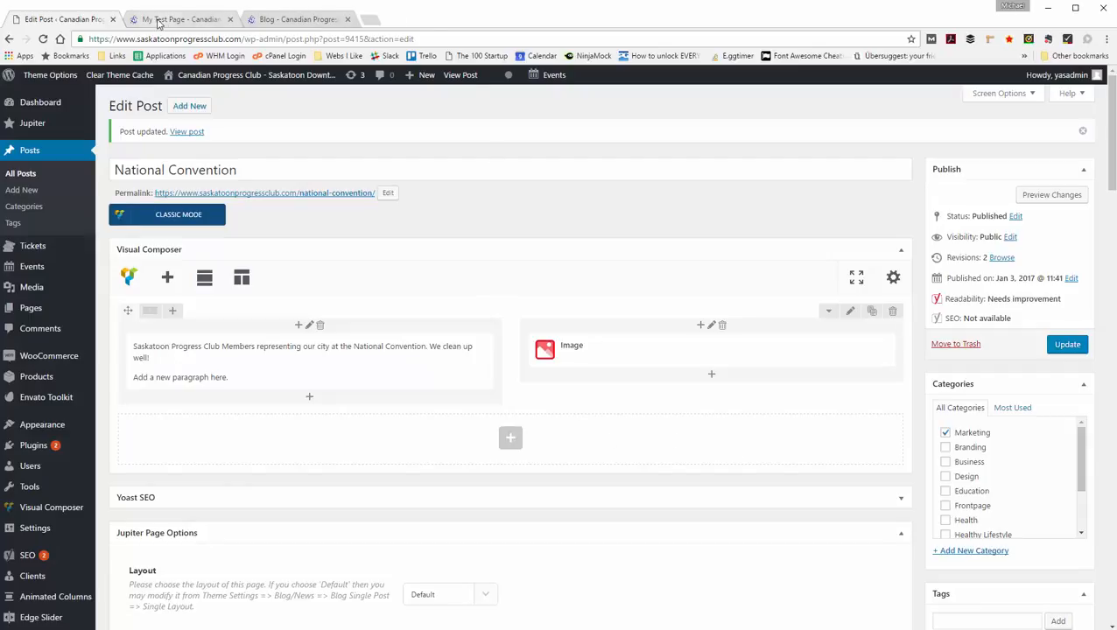
# Reload the site's Blog page and look over the National Convention entry and the sidebar
pyautogui.click(274, 18)
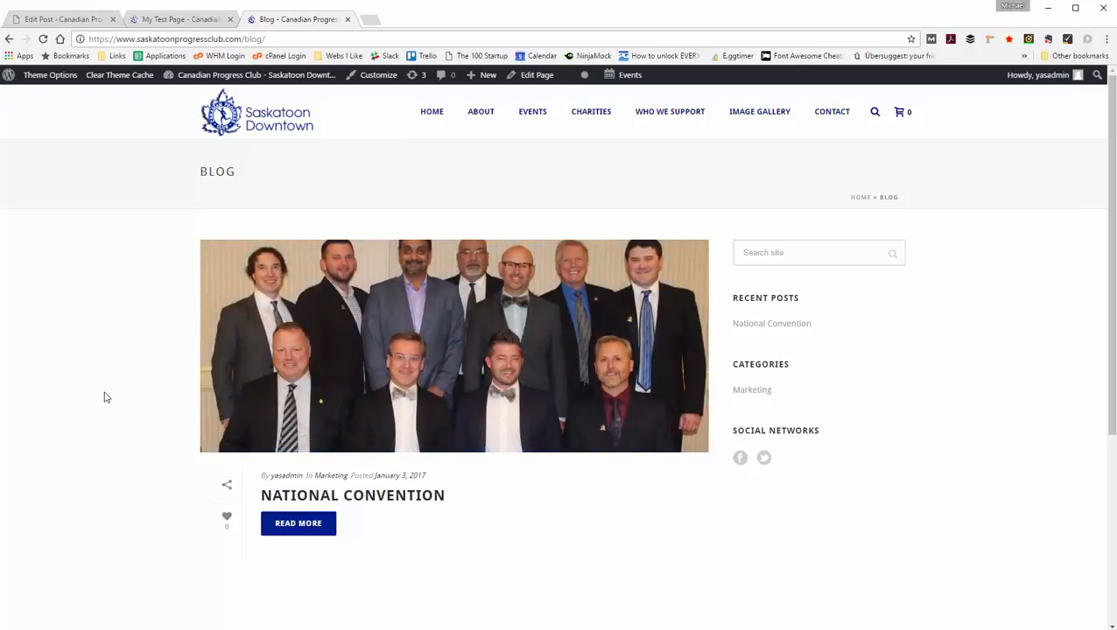
pyautogui.click(42, 38)
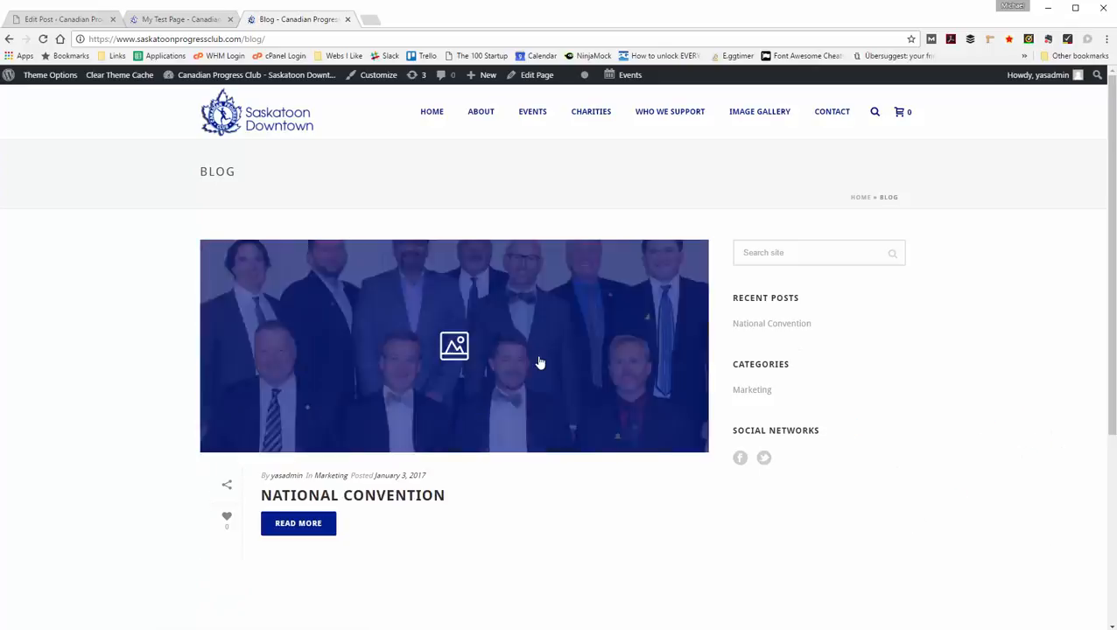
pyautogui.scroll(-2, 289, 417)
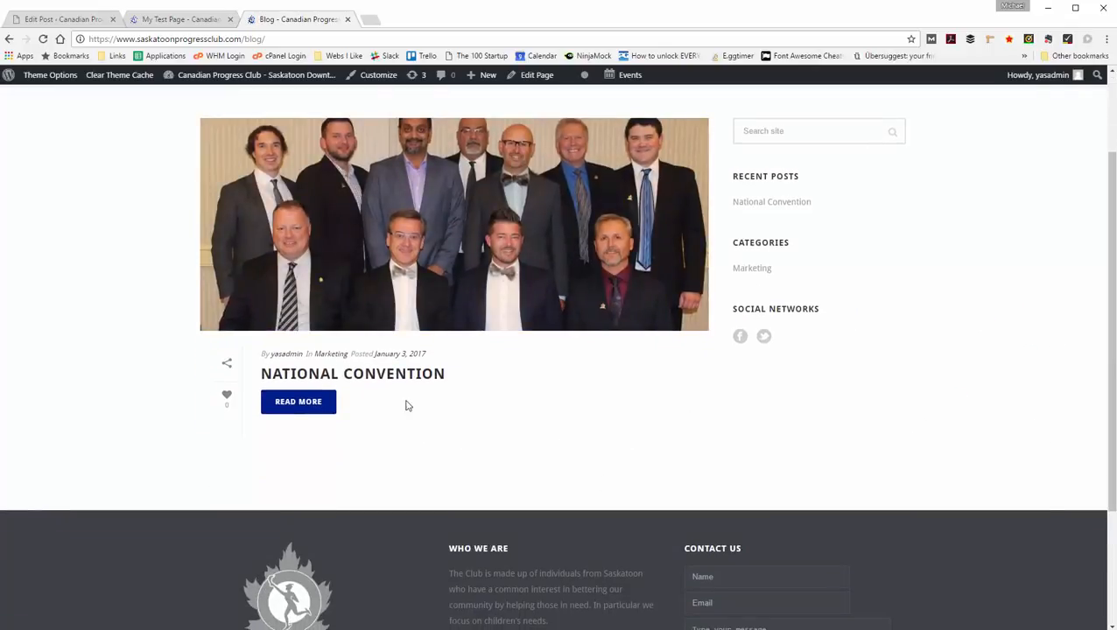
pyautogui.scroll(2, 412, 407)
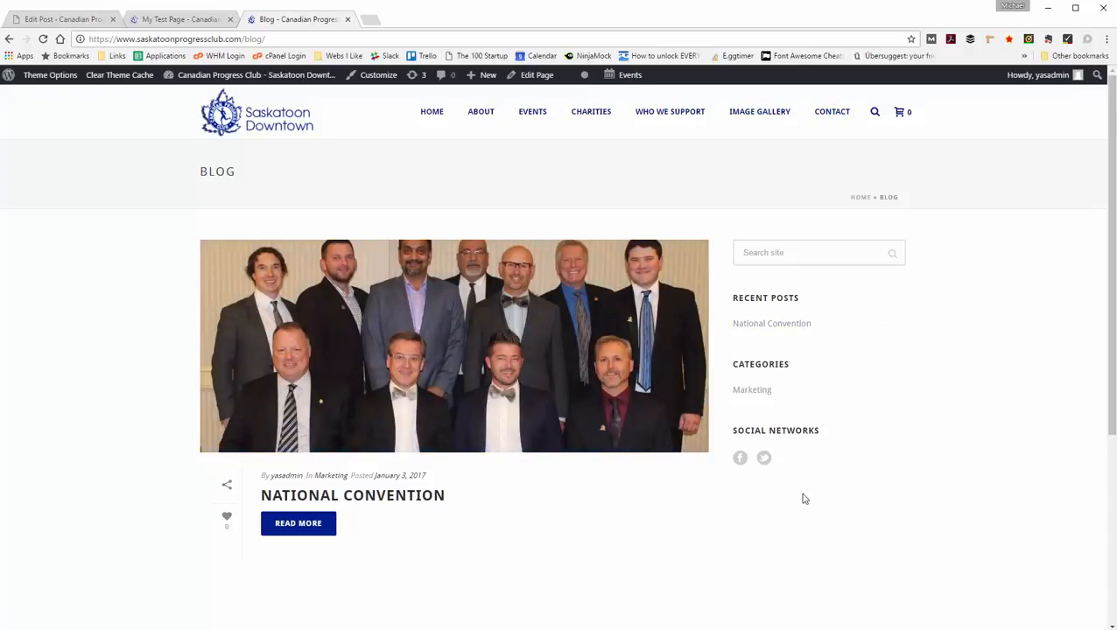
# Open the National Convention post from the blog, check its new paragraph and return to the post editor
pyautogui.click(415, 498)
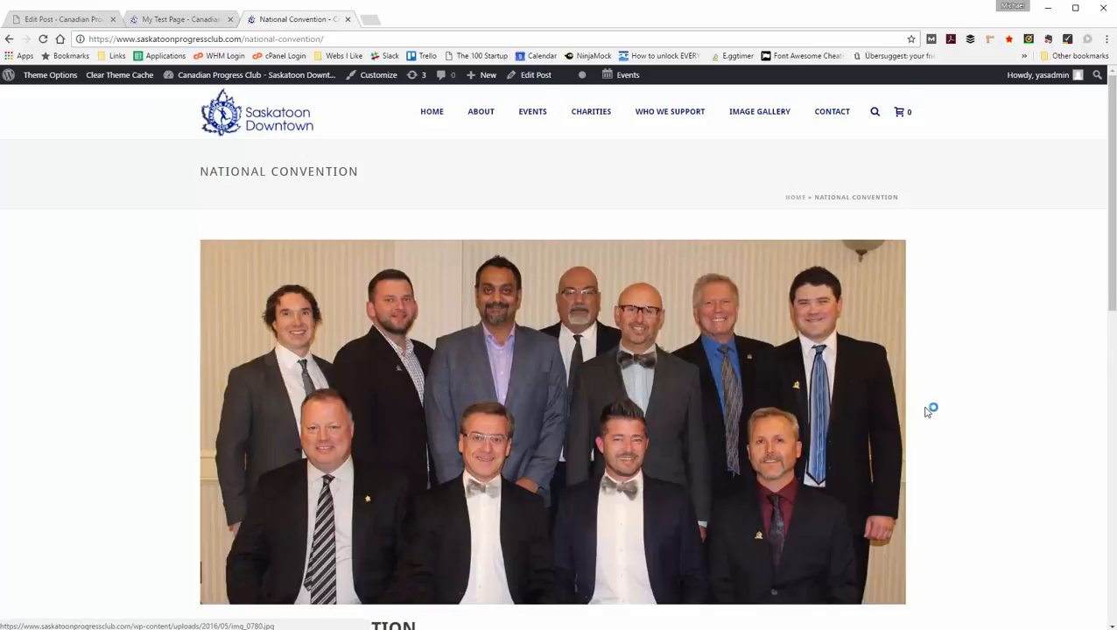
pyautogui.scroll(-2, 927, 408)
pyautogui.scroll(-2, 927, 414)
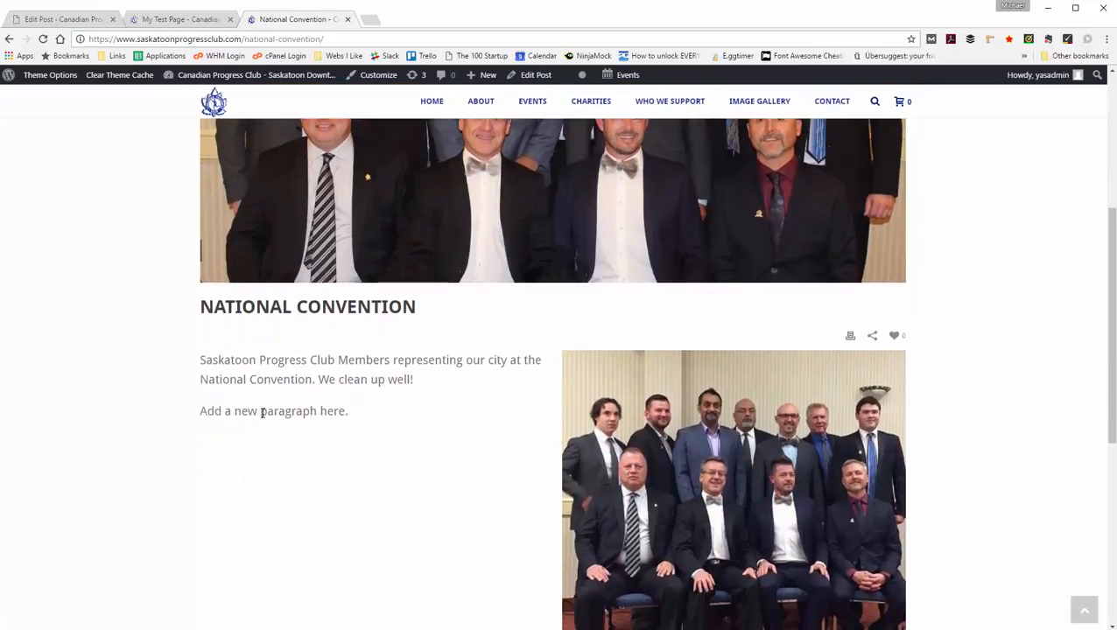
pyautogui.tripleClick(261, 412)
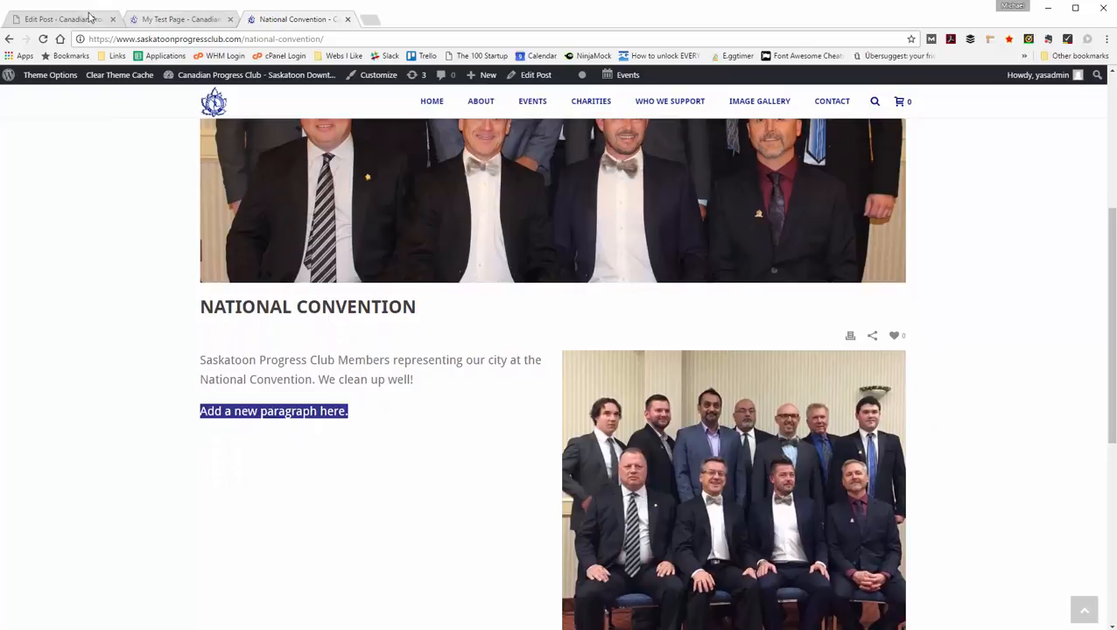
pyautogui.click(61, 18)
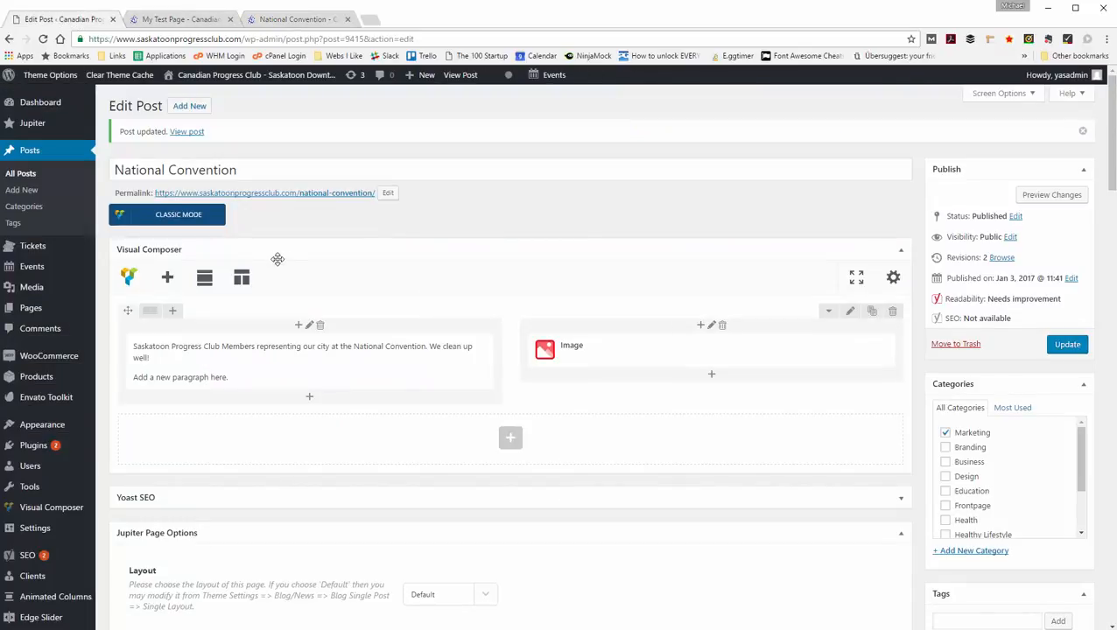